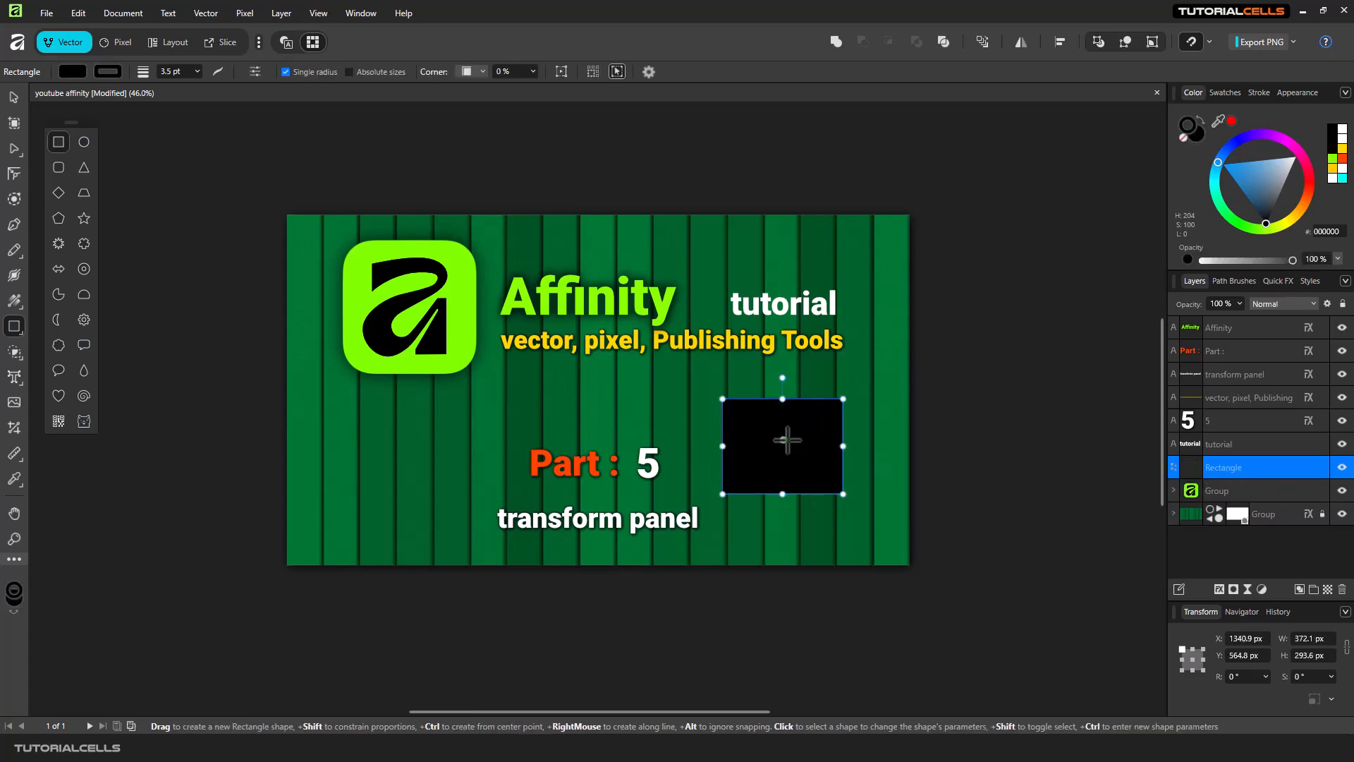
# Move the black rectangle slightly up and to the right.
pyautogui.click(13, 97)
pyautogui.moveTo(807, 438); pyautogui.dragTo(830, 457)
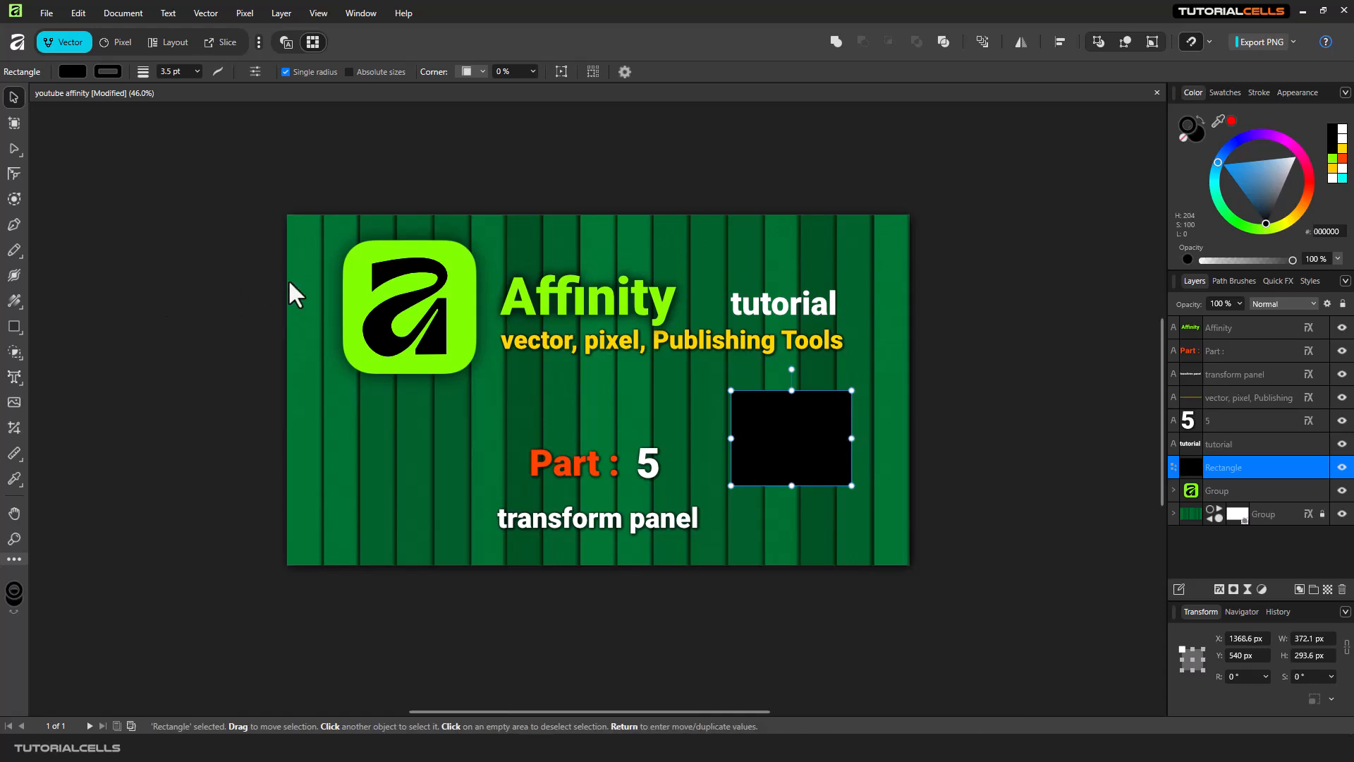
# Select the rectangle and widen it to about 392 px with a corner handle.
pyautogui.click(368, 290)
pyautogui.click(570, 304)
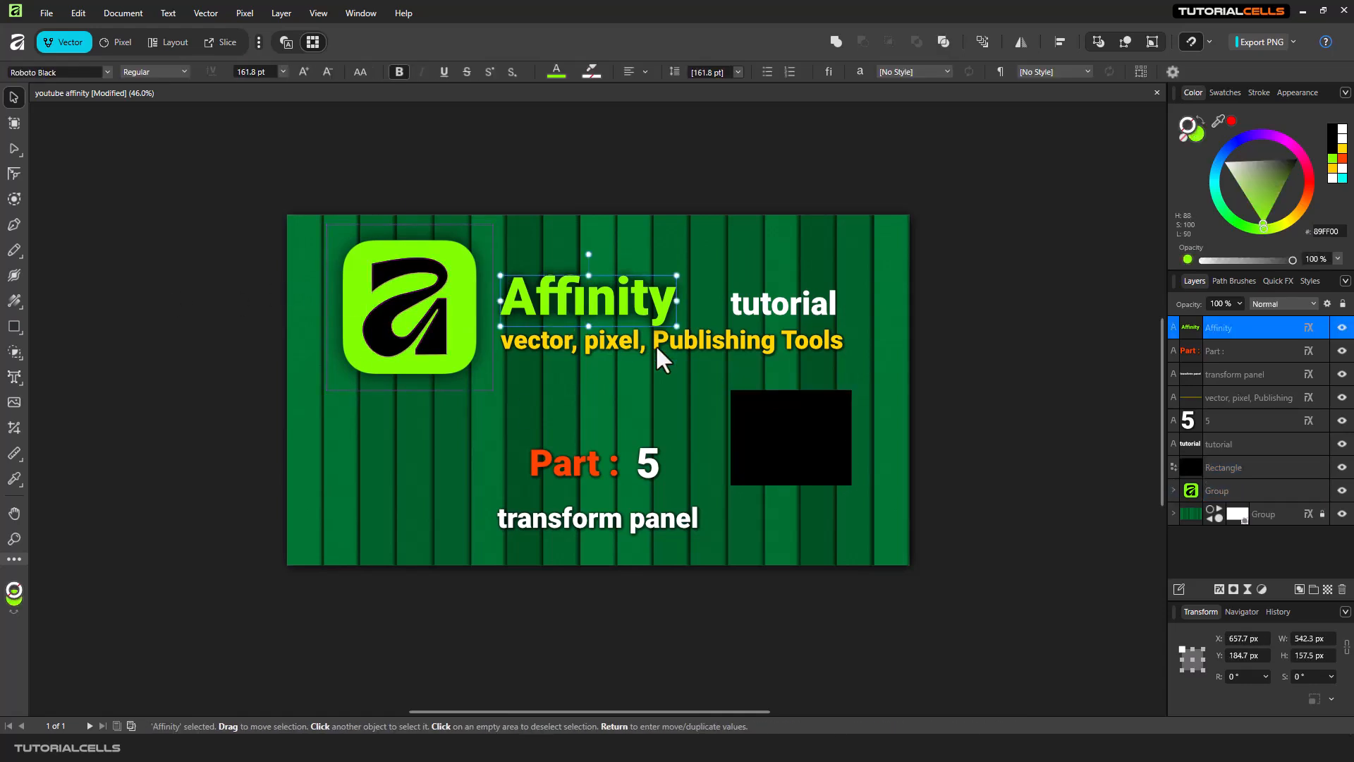
pyautogui.click(776, 426)
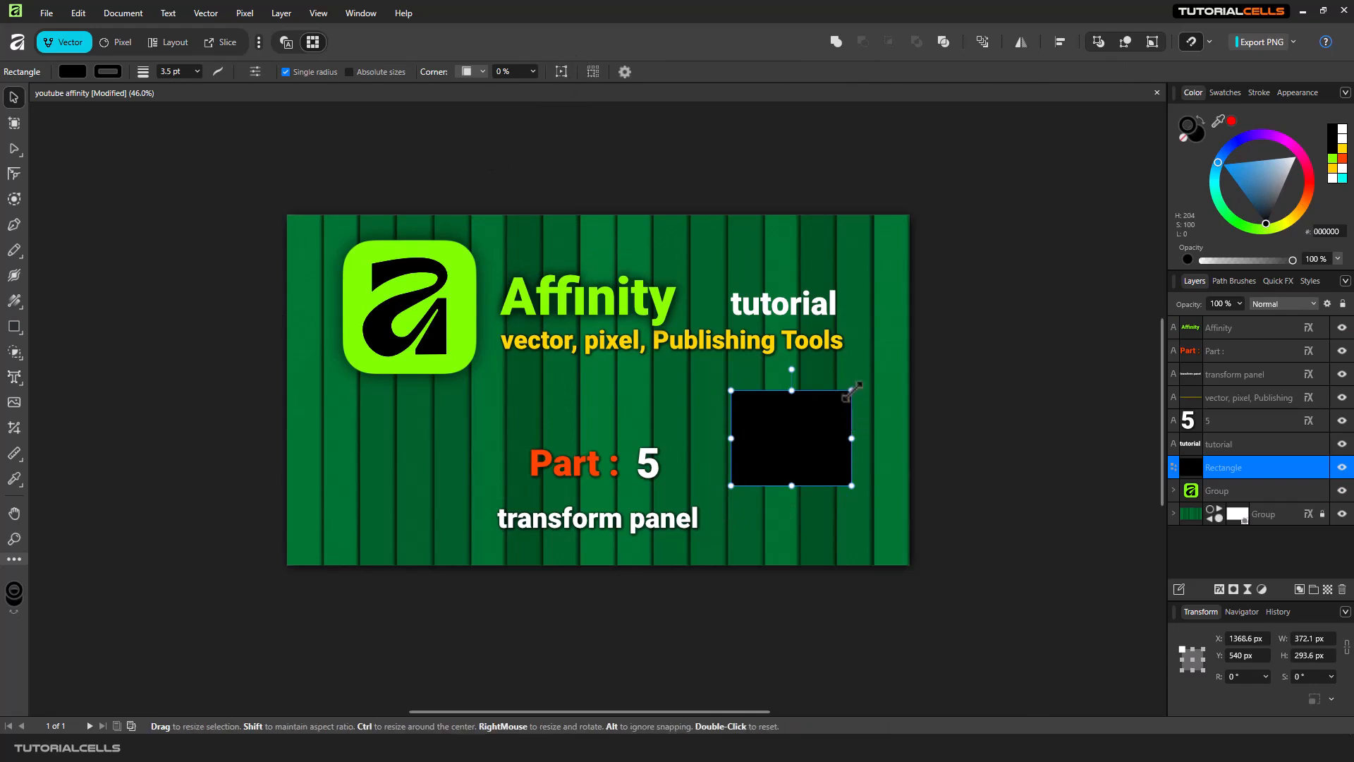
pyautogui.moveTo(852, 390)
pyautogui.mouseDown()
pyautogui.moveTo(789, 401)
pyautogui.moveTo(855, 424)
pyautogui.moveTo(795, 417)
pyautogui.moveTo(786, 433)
pyautogui.moveTo(819, 434)
pyautogui.moveTo(865, 384)
pyautogui.moveTo(840, 409)
pyautogui.moveTo(864, 382)
pyautogui.moveTo(807, 390)
pyautogui.moveTo(853, 393)
pyautogui.moveTo(858, 369)
pyautogui.moveTo(858, 390)
pyautogui.mouseUp()
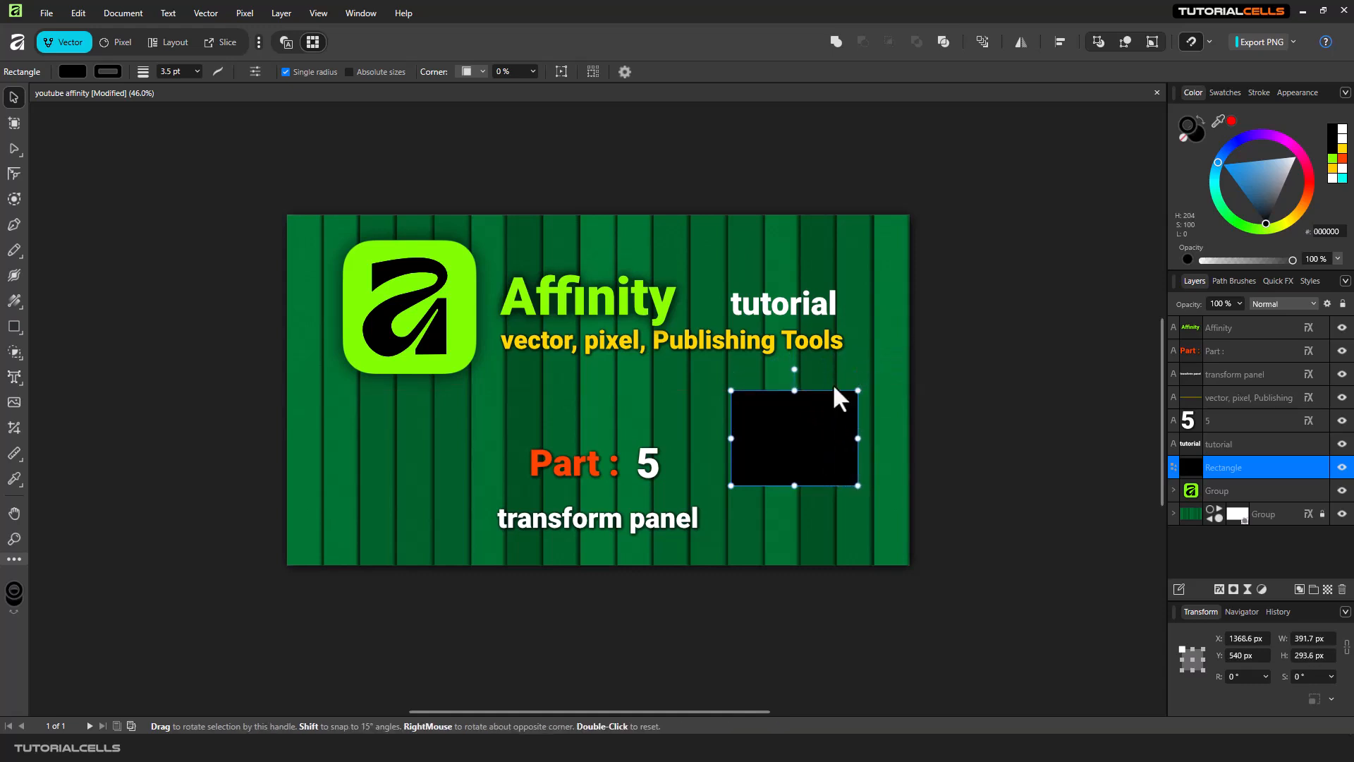
pyautogui.click(470, 315)
pyautogui.moveTo(476, 240)
pyautogui.mouseDown()
pyautogui.moveTo(477, 226)
pyautogui.moveTo(419, 268)
pyautogui.moveTo(496, 213)
pyautogui.moveTo(493, 224)
pyautogui.mouseUp()
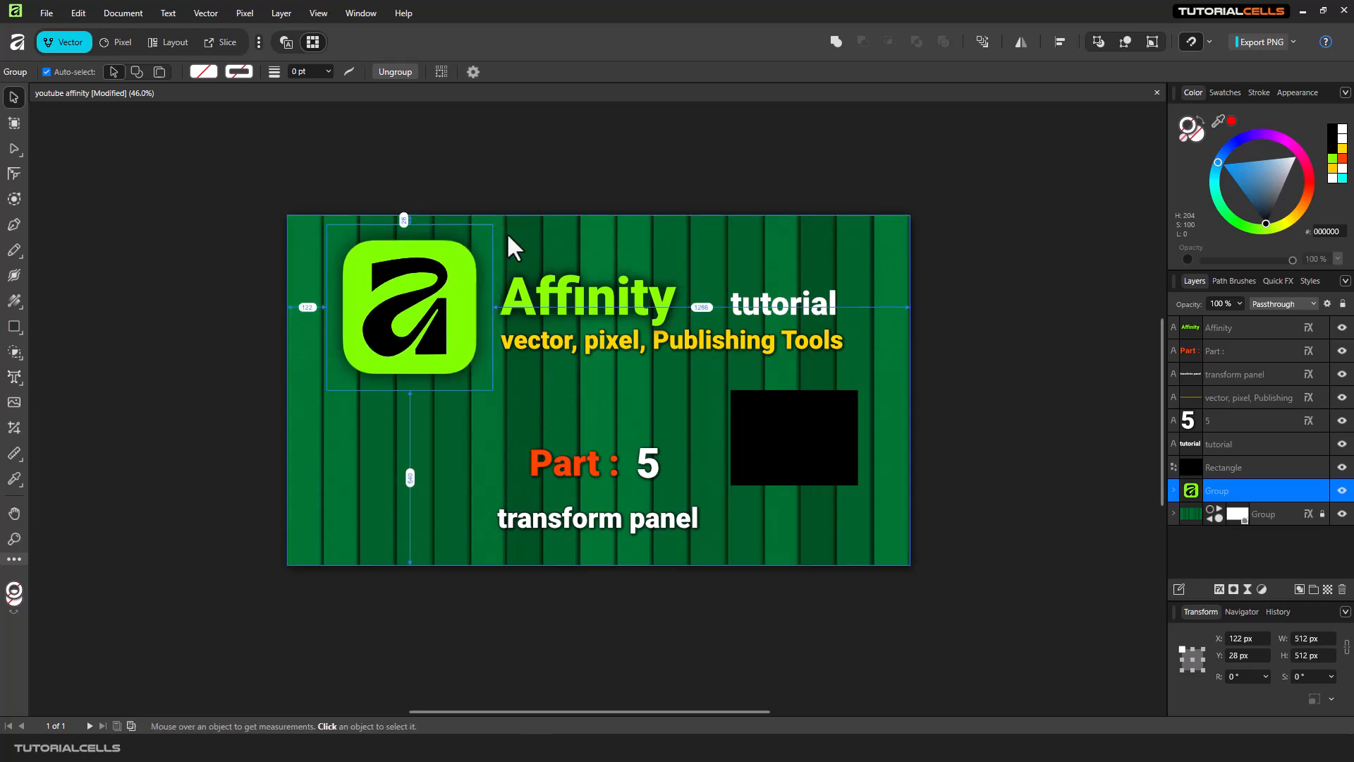
# Resize the rectangle with its handles to about 489 × 313 px.
pyautogui.click(804, 437)
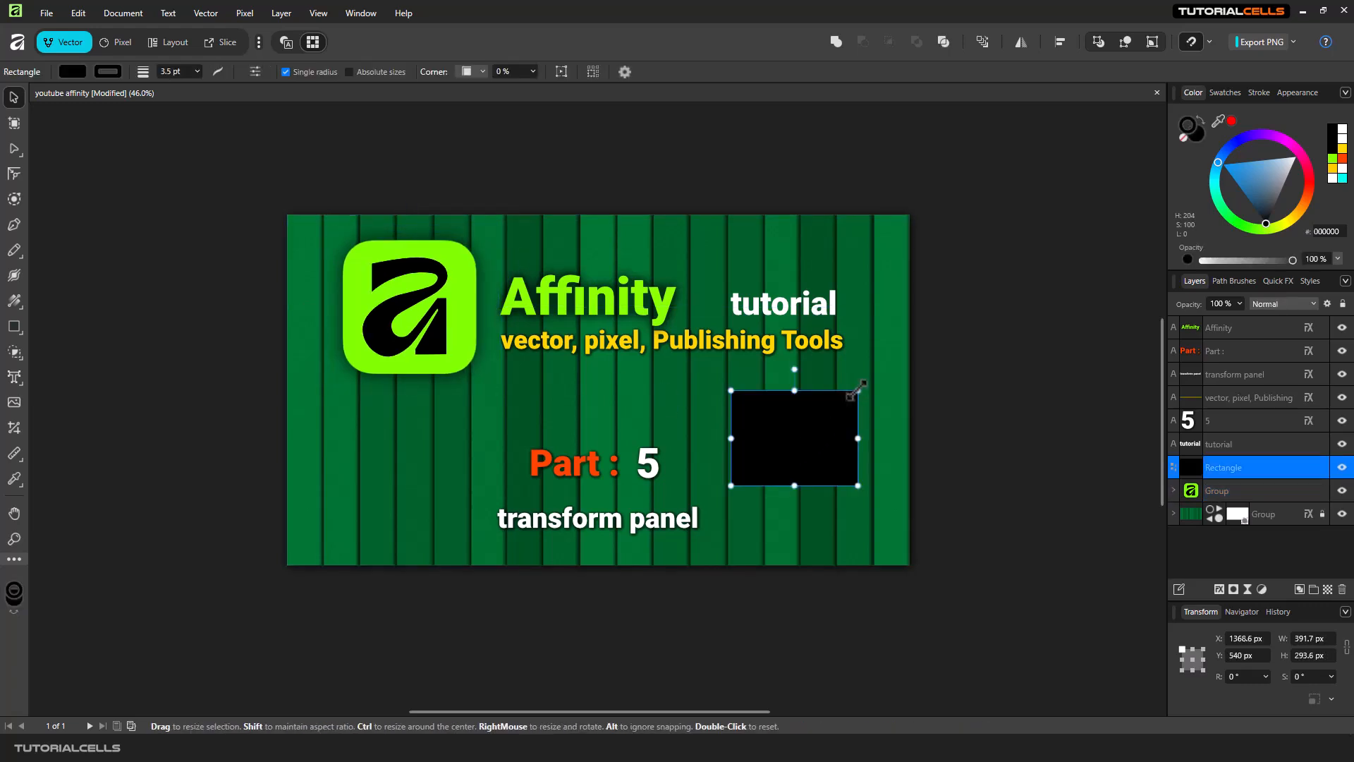
pyautogui.moveTo(858, 390)
pyautogui.mouseDown()
pyautogui.moveTo(819, 417)
pyautogui.moveTo(891, 363)
pyautogui.moveTo(792, 438)
pyautogui.moveTo(867, 385)
pyautogui.moveTo(819, 414)
pyautogui.moveTo(852, 394)
pyautogui.mouseUp()
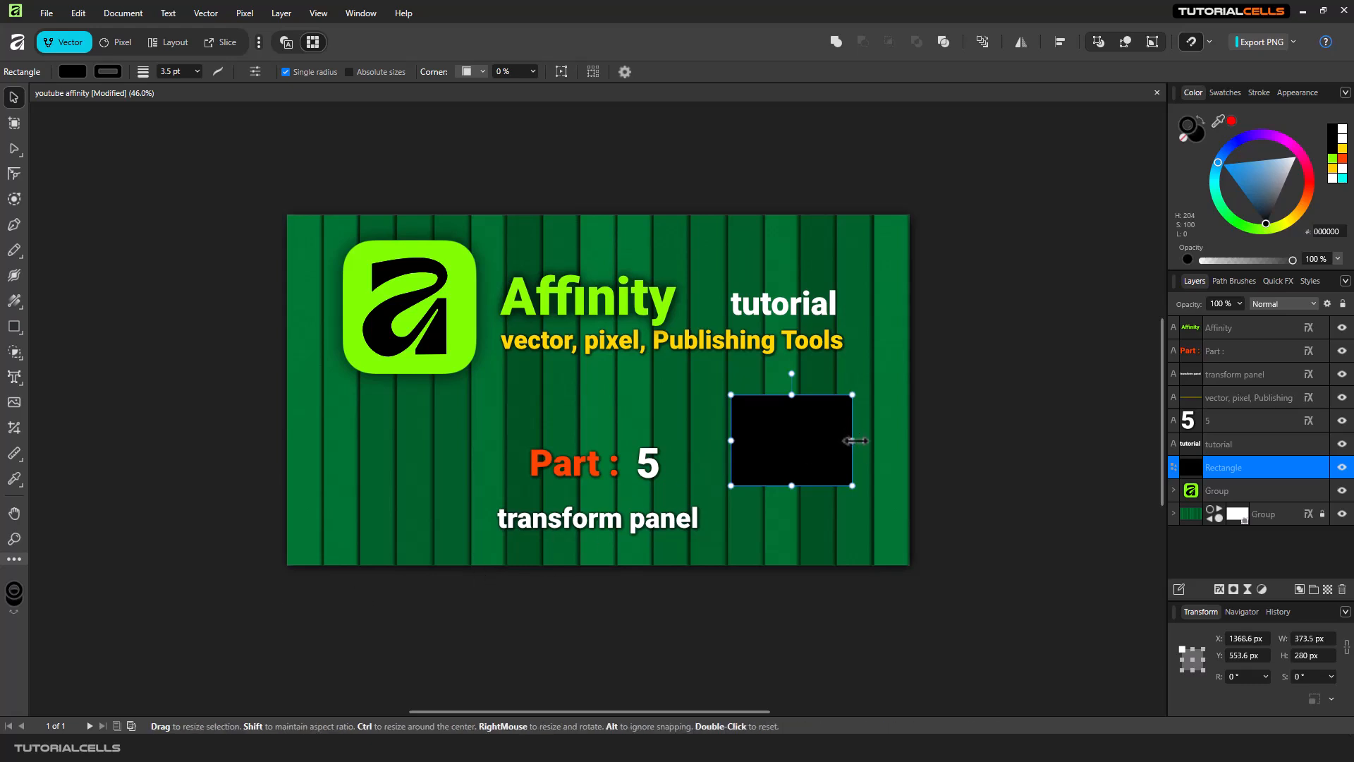
pyautogui.moveTo(856, 441); pyautogui.dragTo(886, 443)
pyautogui.moveTo(731, 440)
pyautogui.mouseDown()
pyautogui.moveTo(670, 446)
pyautogui.moveTo(727, 440)
pyautogui.mouseUp()
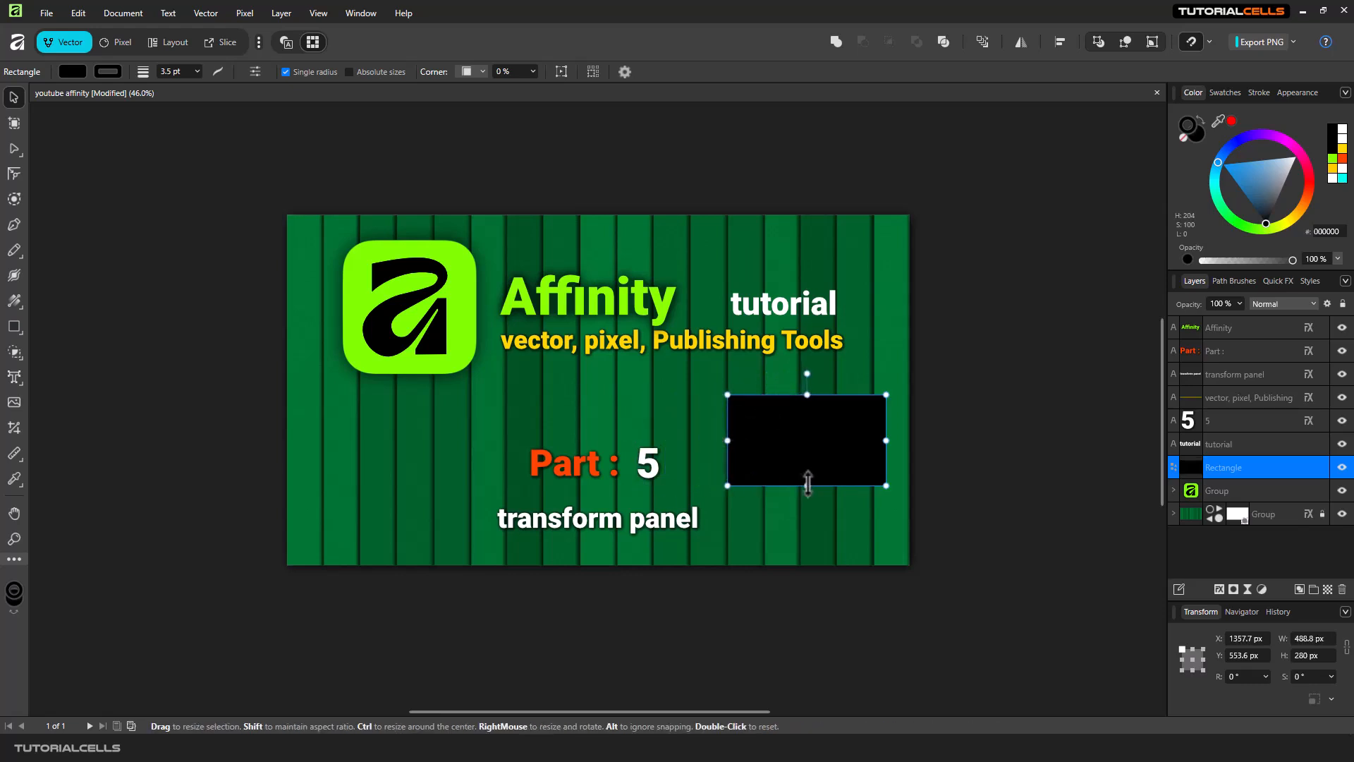
pyautogui.moveTo(802, 485); pyautogui.dragTo(804, 498)
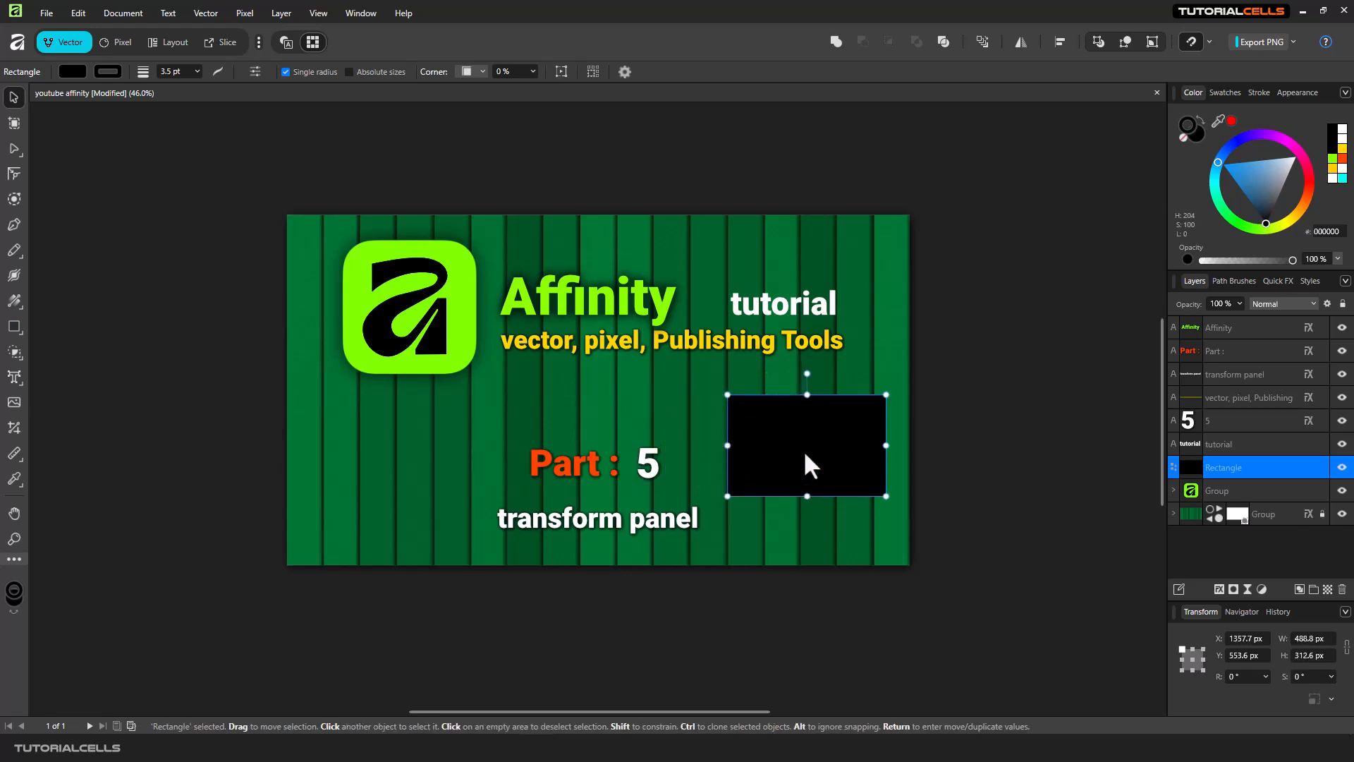
# Move the rectangle slightly down and to the left.
pyautogui.moveTo(802, 450); pyautogui.dragTo(799, 456)
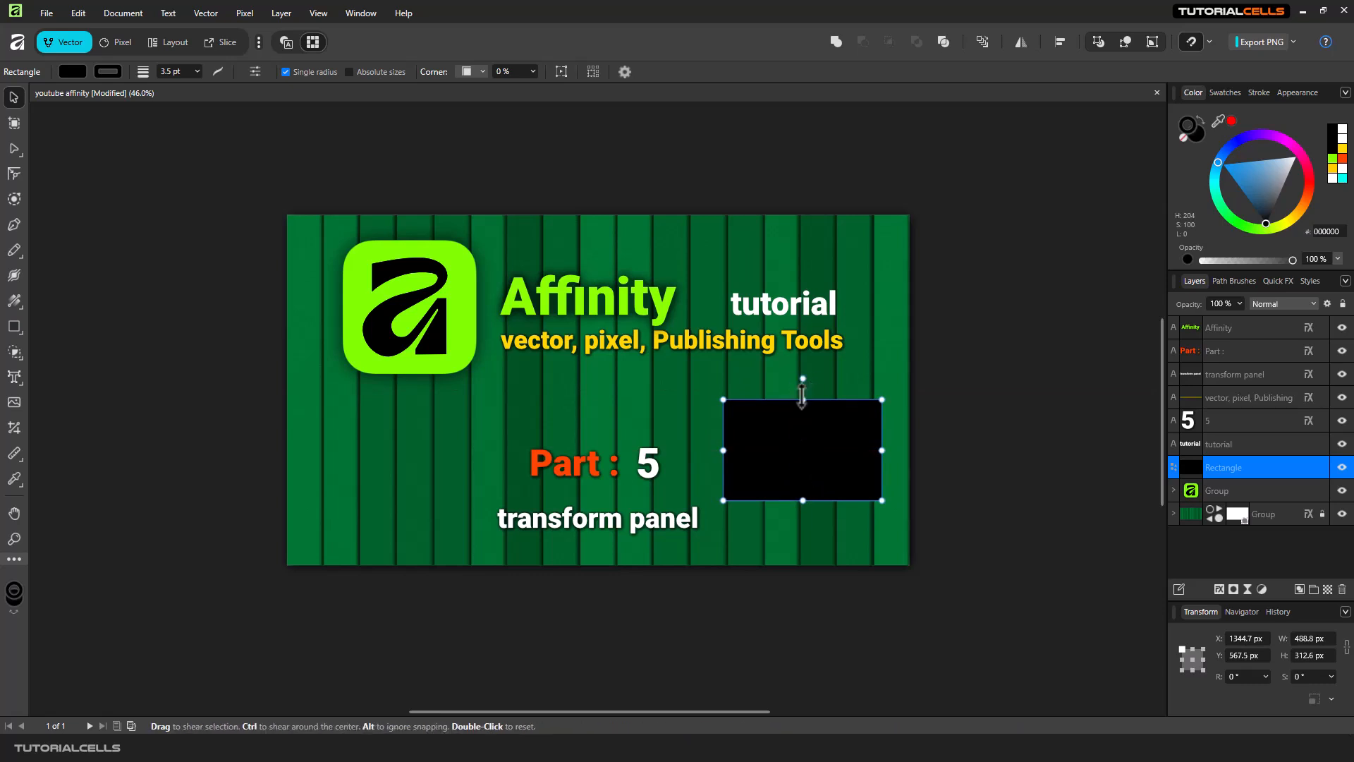
pyautogui.moveTo(802, 379); pyautogui.dragTo(791, 421)
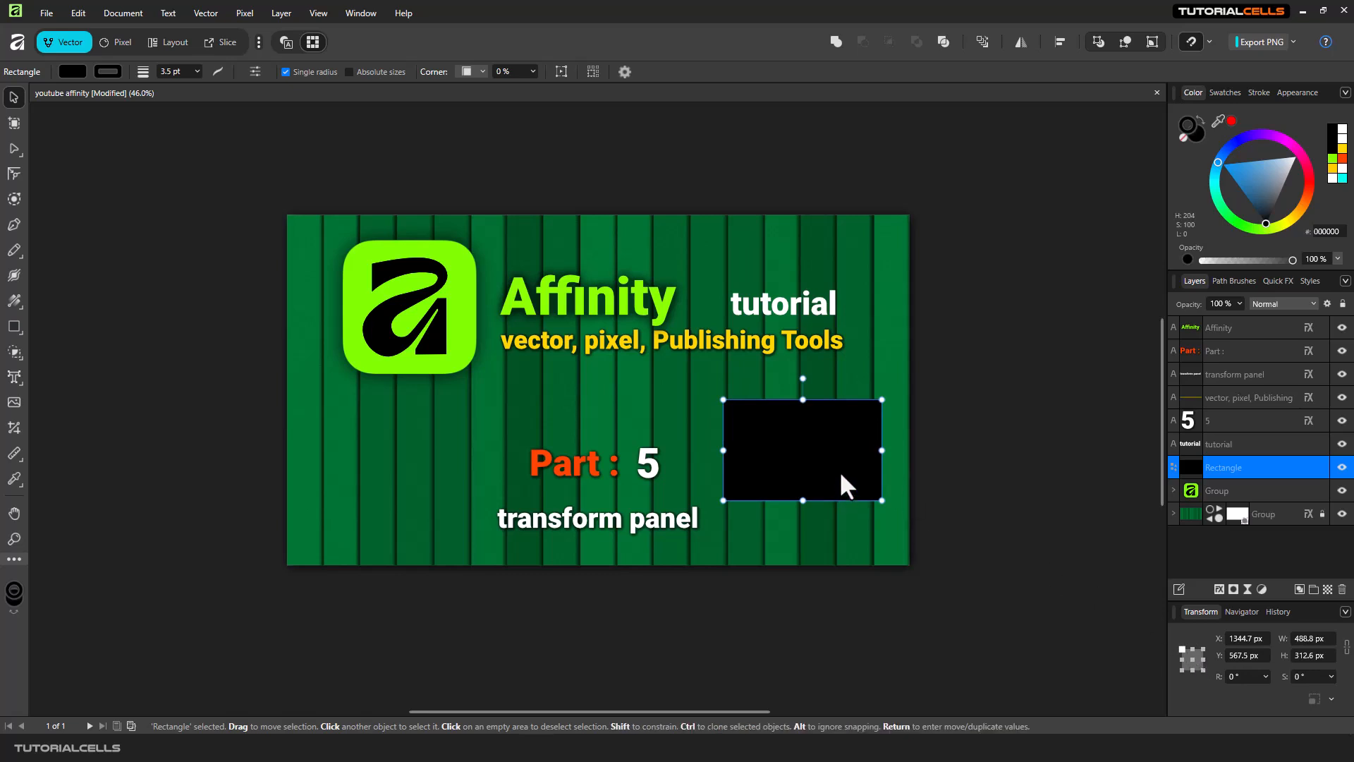
# Enable the transform origin in the object handling settings and place it at the rectangle's center.
pyautogui.click(625, 72)
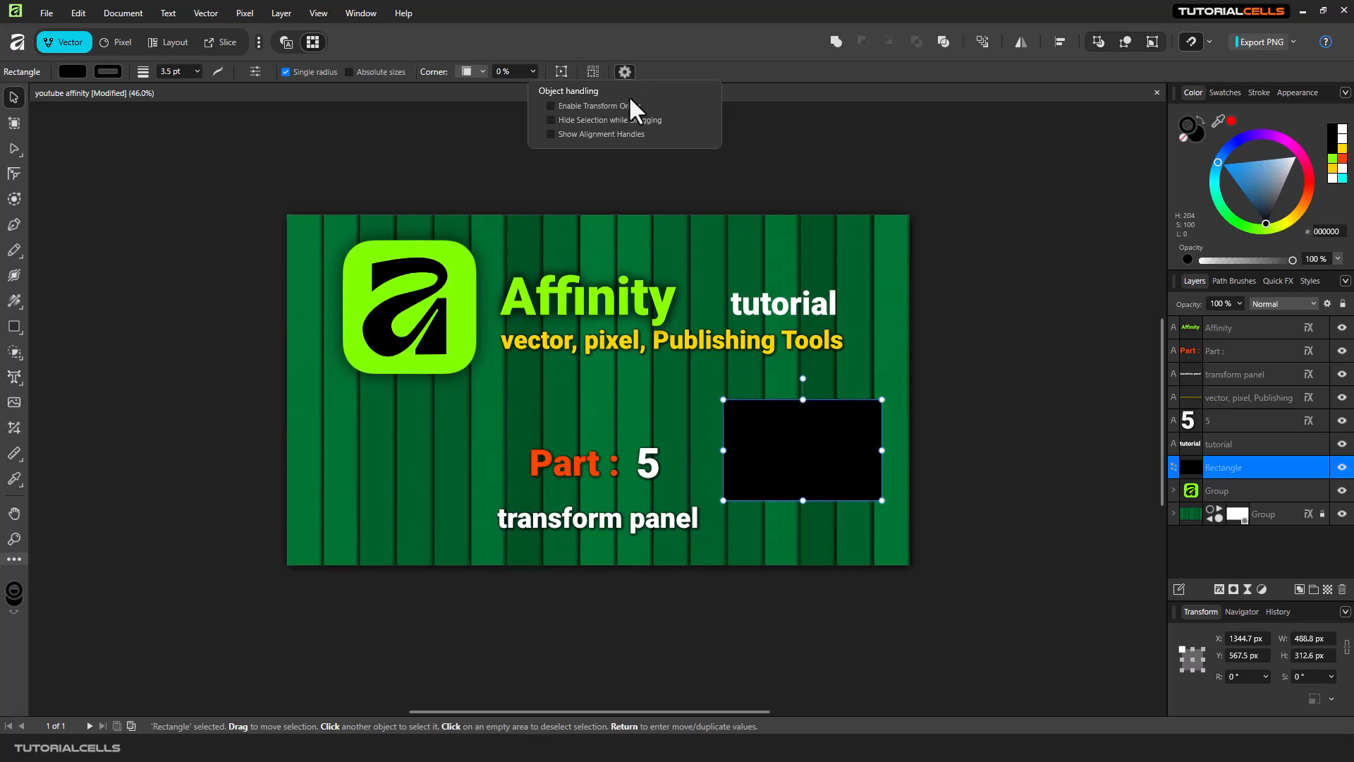
pyautogui.click(617, 108)
pyautogui.moveTo(836, 436); pyautogui.dragTo(846, 446)
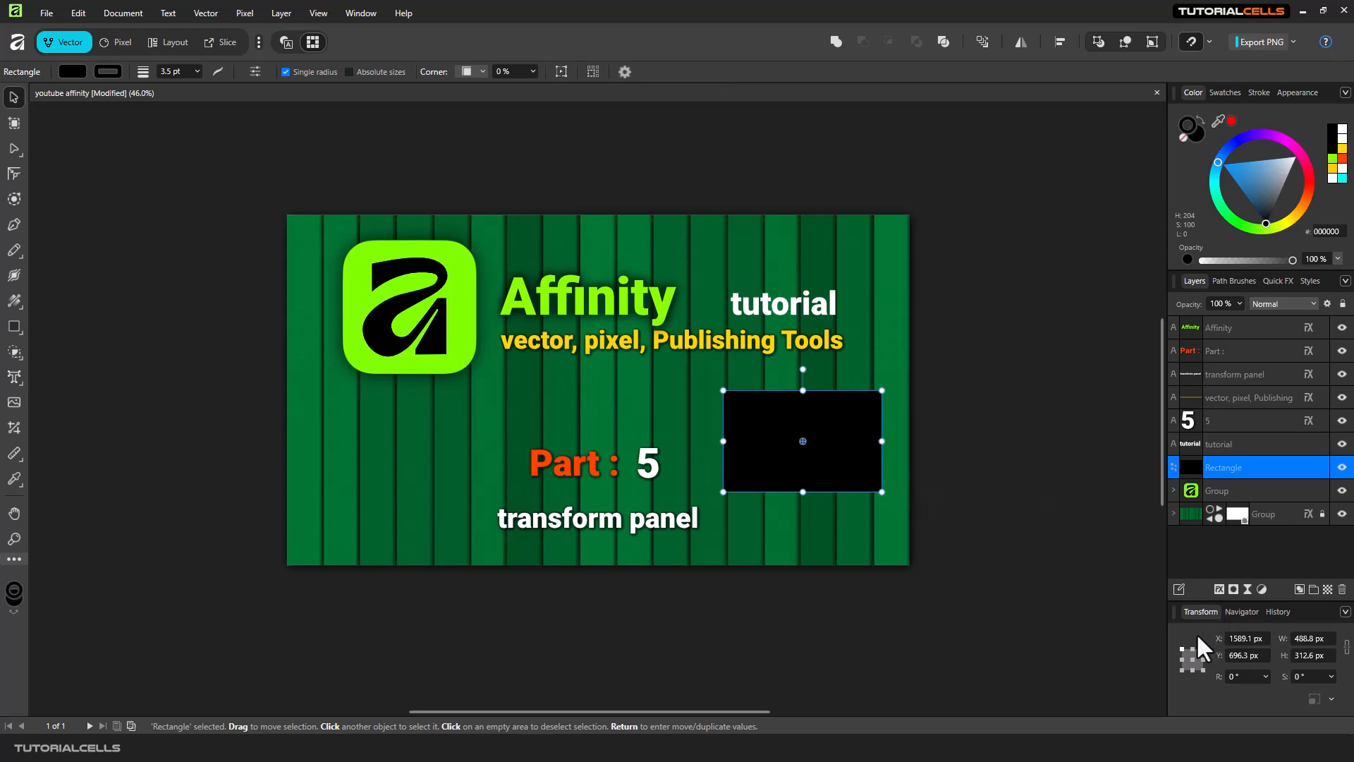
# Try different reference points in the transform panel's anchor grid, dismissing the error dialog.
pyautogui.click(1202, 659)
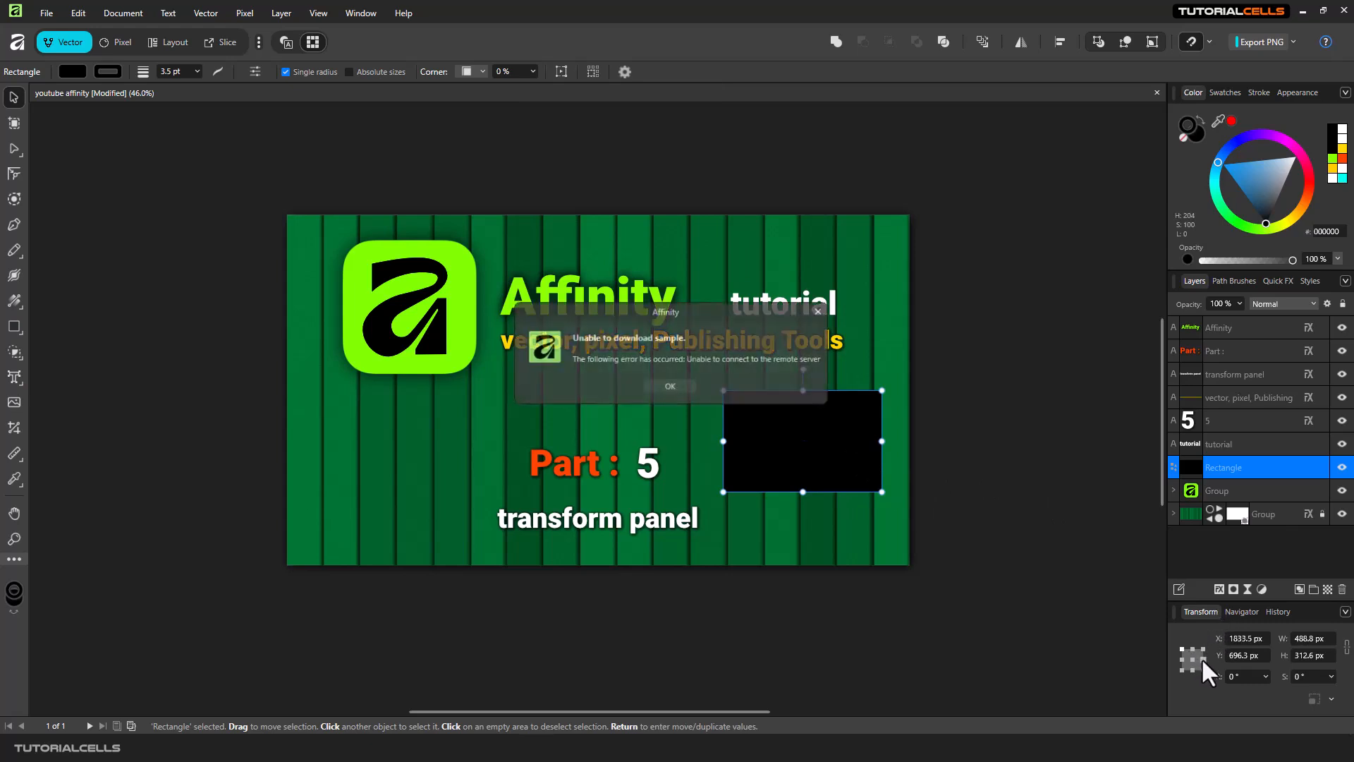
pyautogui.click(646, 385)
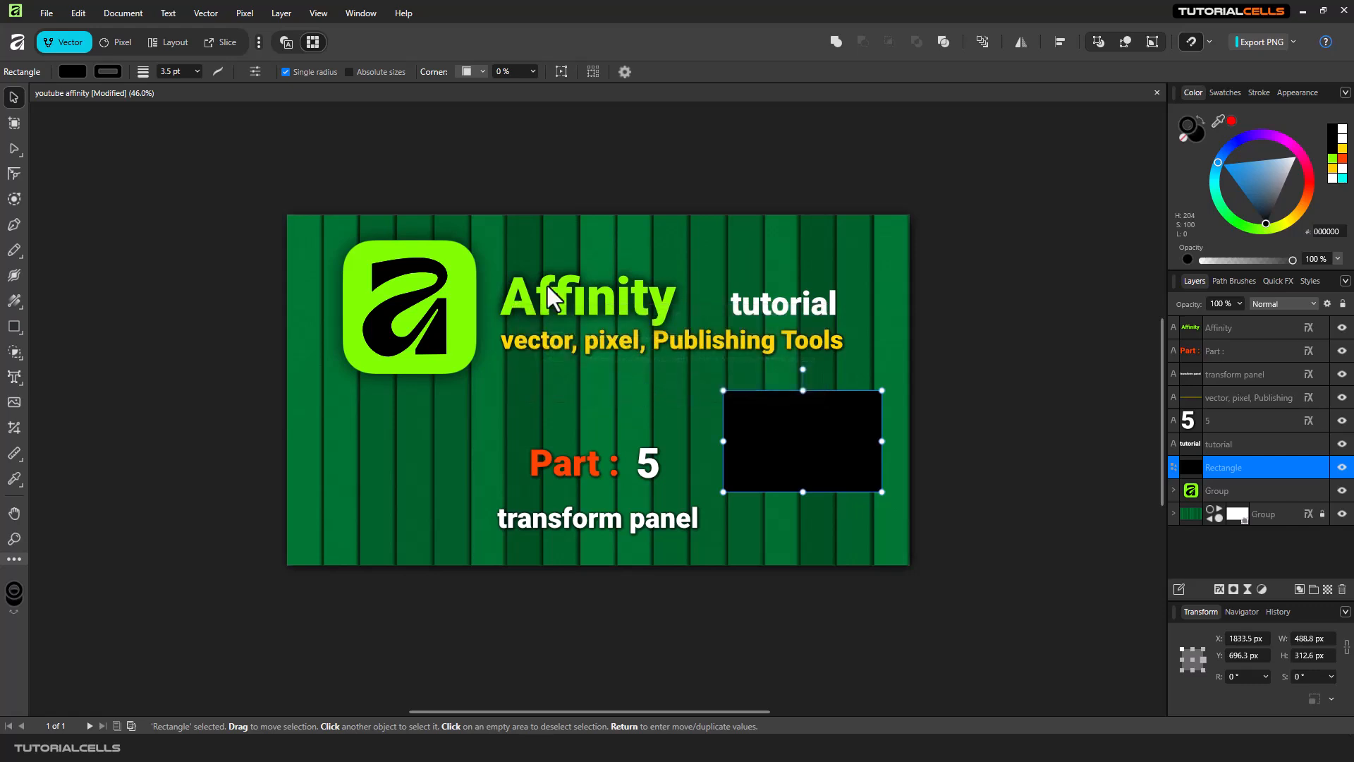
pyautogui.click(1204, 664)
pyautogui.click(1191, 669)
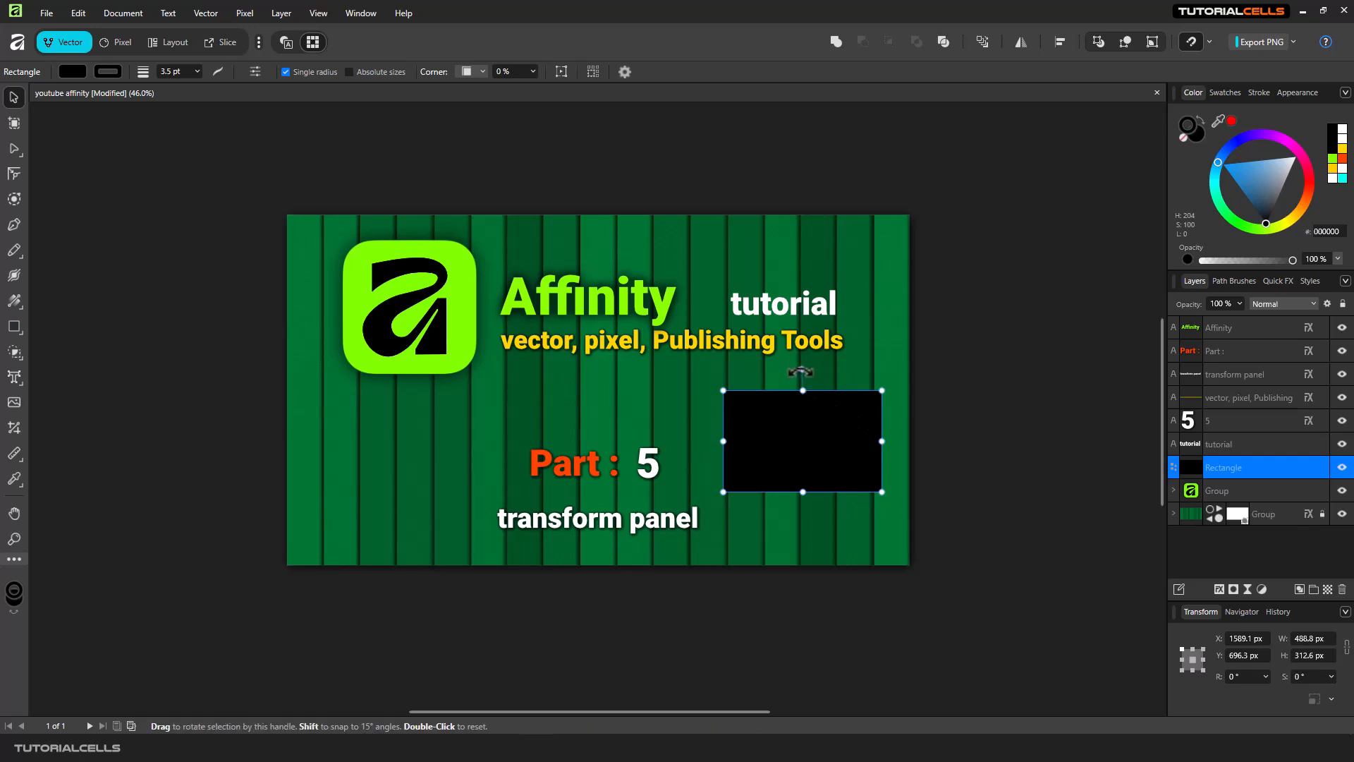
# Rotate the rectangle about 1.3° and reposition it higher, just below the subtitle.
pyautogui.click(670, 386)
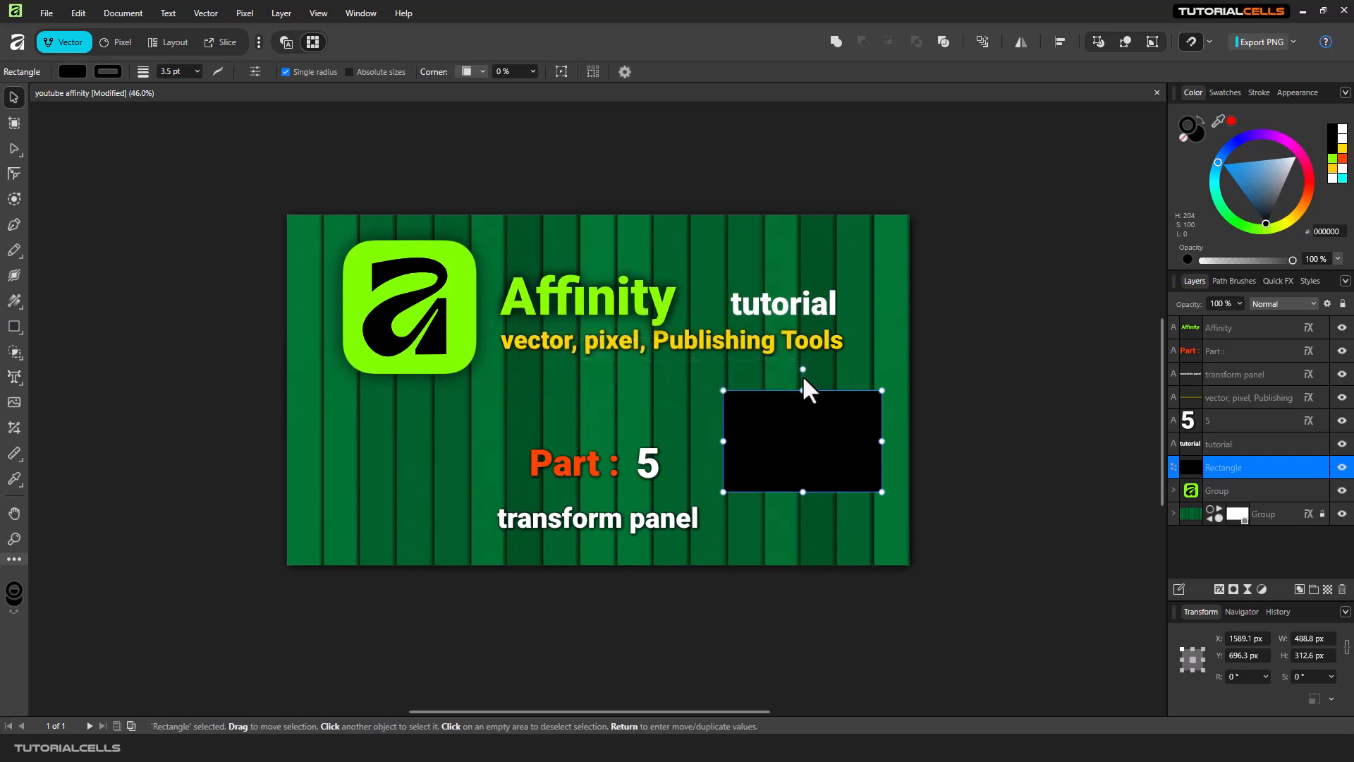
pyautogui.moveTo(808, 375)
pyautogui.mouseDown()
pyautogui.moveTo(826, 380)
pyautogui.moveTo(802, 374)
pyautogui.mouseUp()
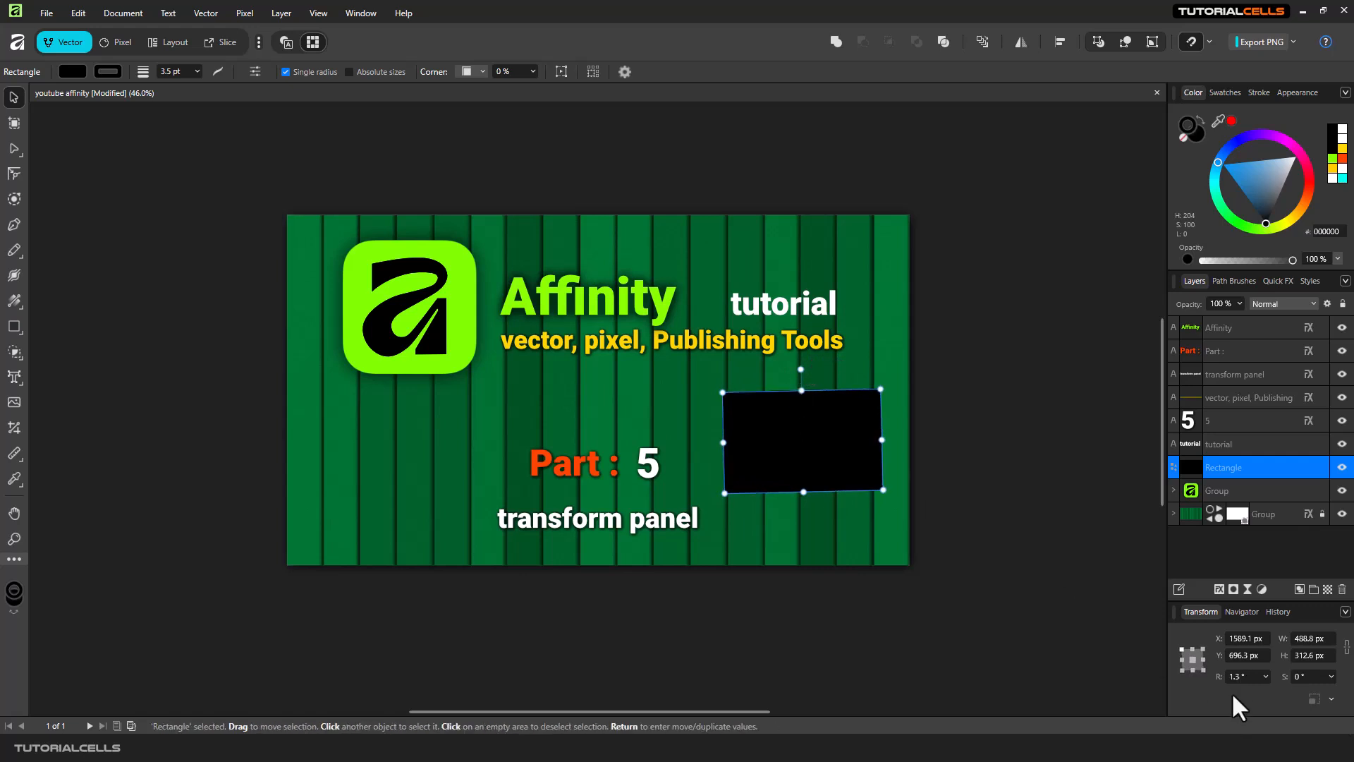
pyautogui.moveTo(829, 471)
pyautogui.mouseDown()
pyautogui.moveTo(830, 455)
pyautogui.moveTo(813, 464)
pyautogui.mouseUp()
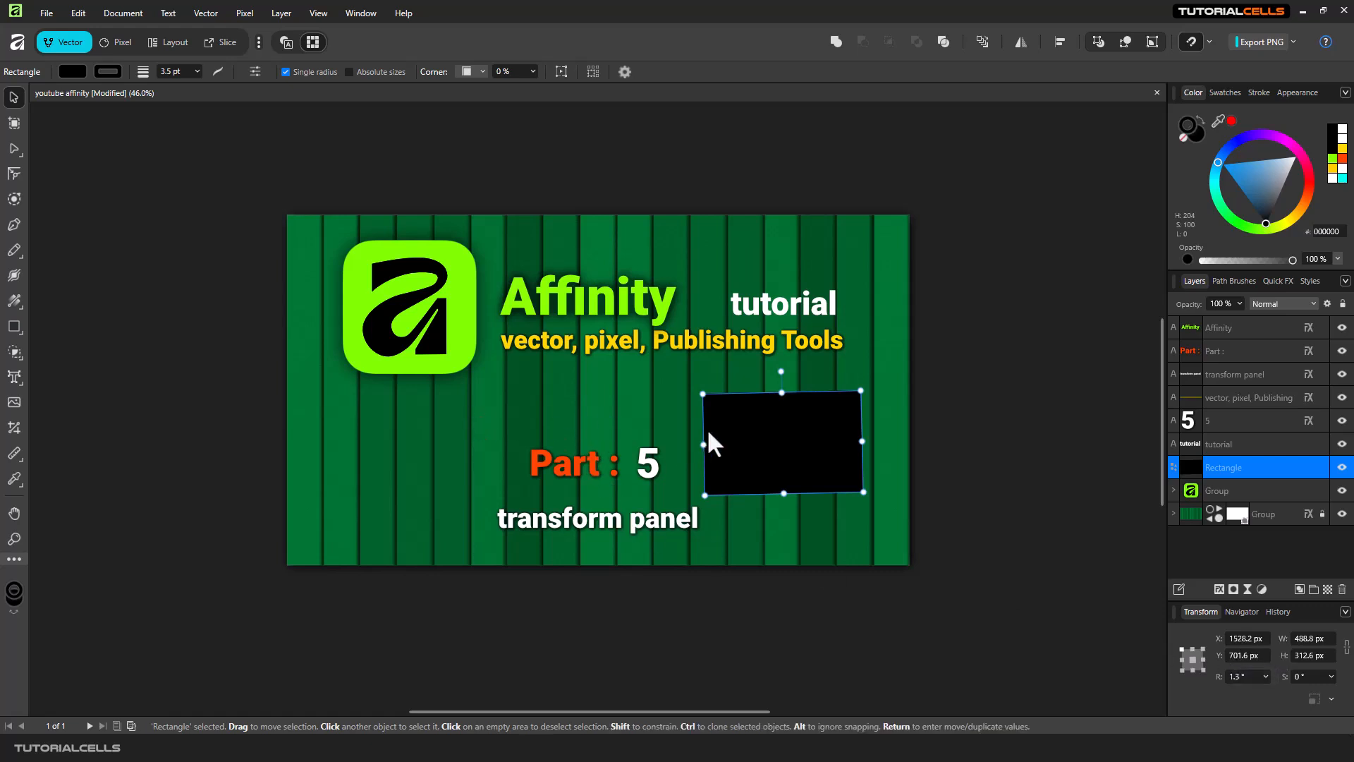
pyautogui.moveTo(762, 441); pyautogui.dragTo(776, 422)
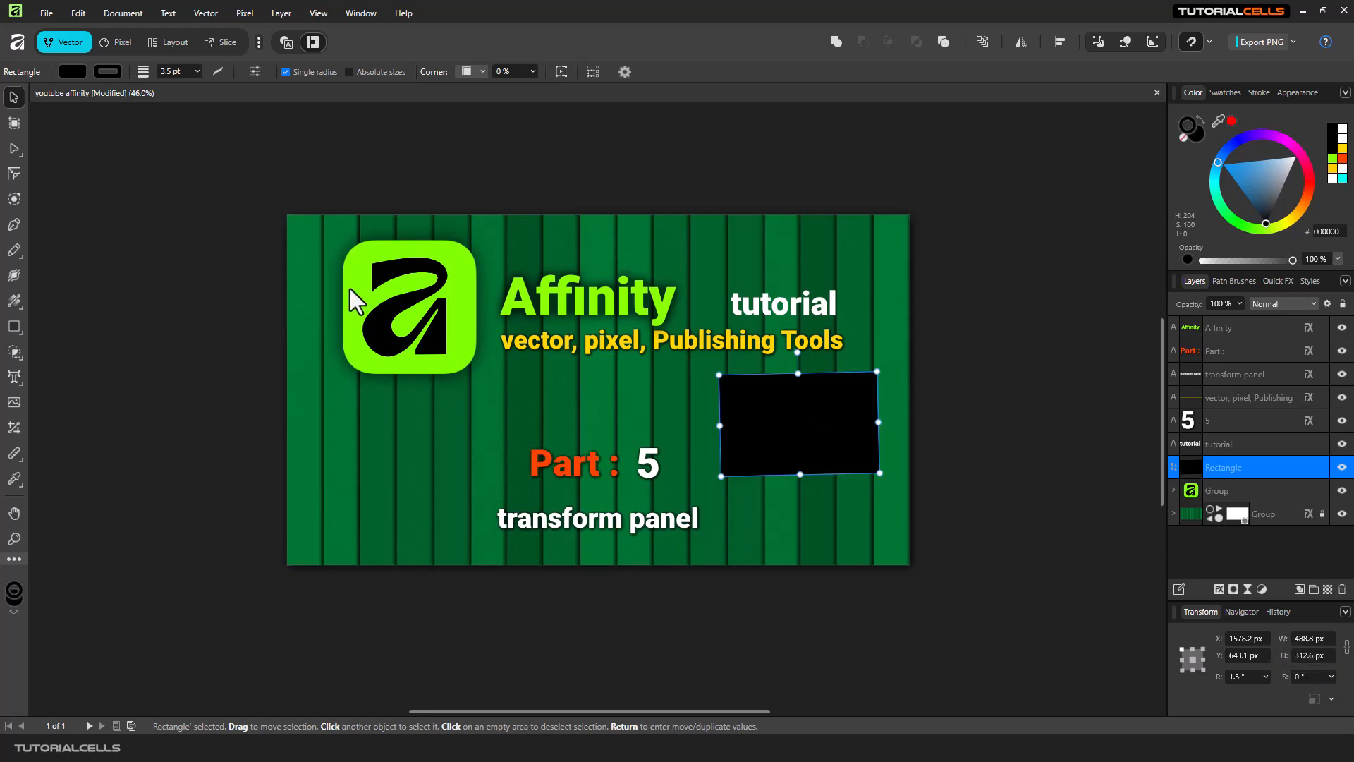
# Open Document Setup and review the document units options without changing them.
pyautogui.click(240, 302)
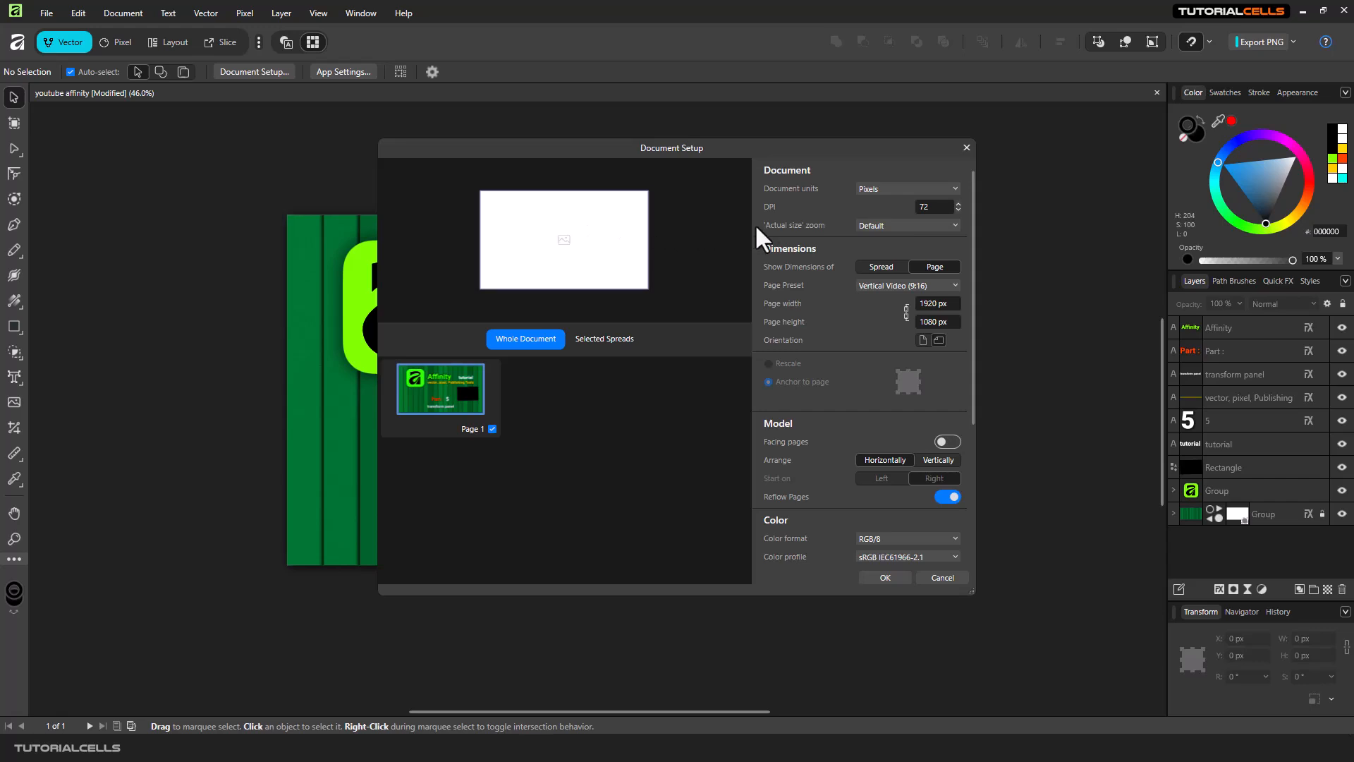
pyautogui.click(875, 200)
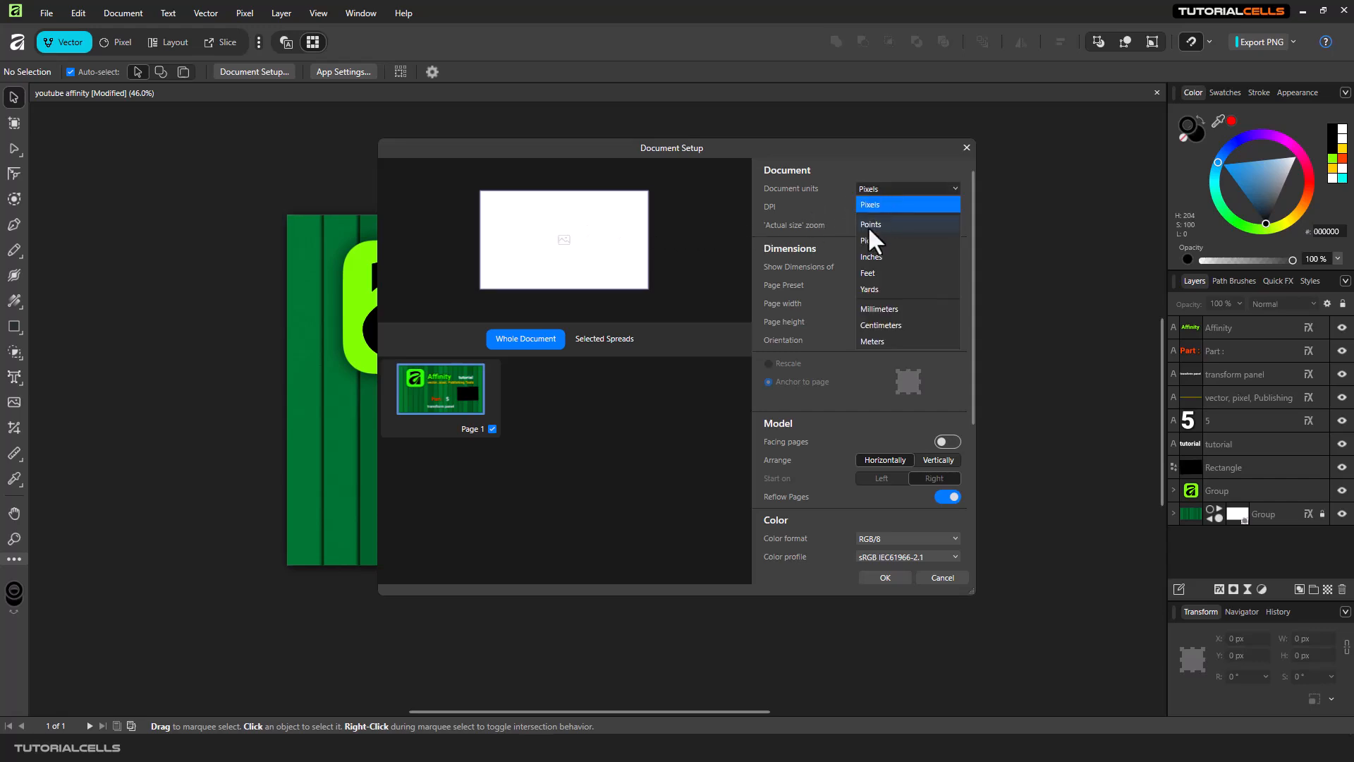
pyautogui.click(999, 407)
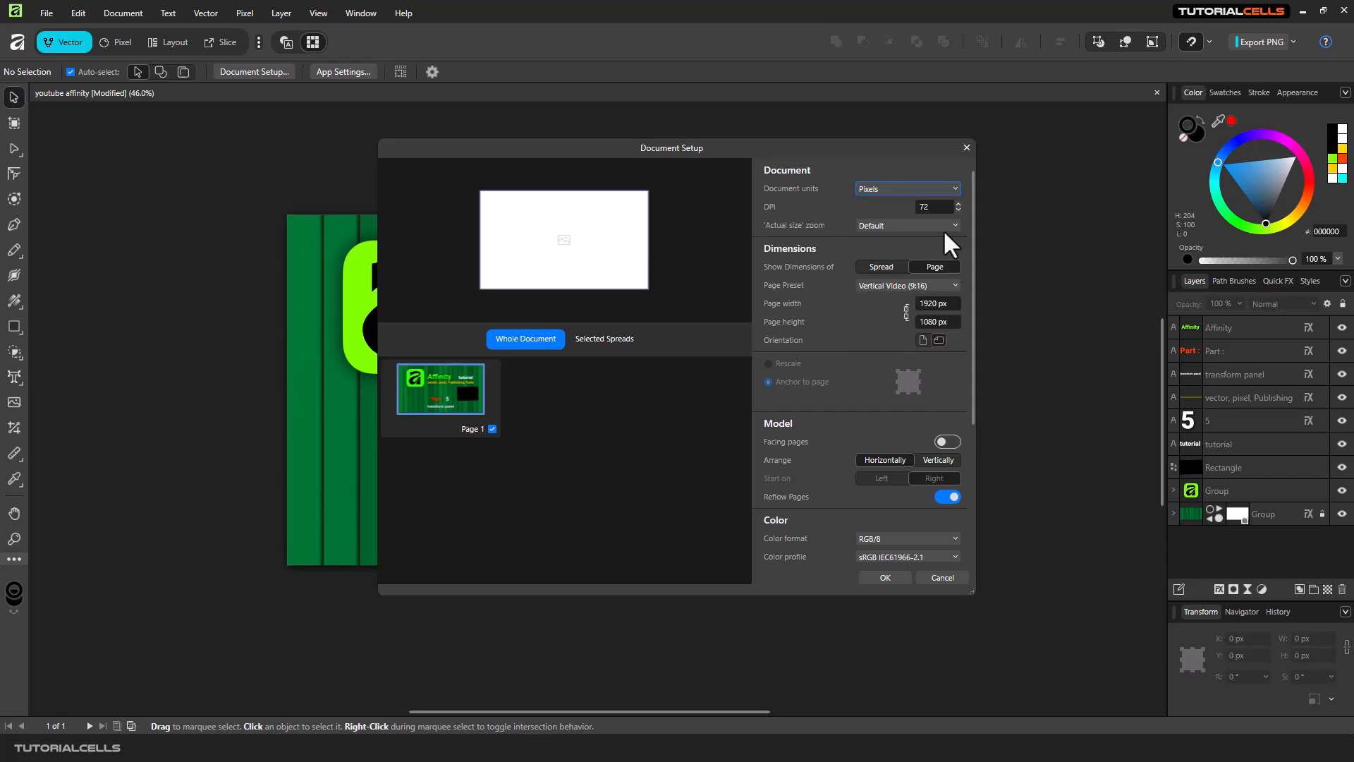
pyautogui.click(966, 147)
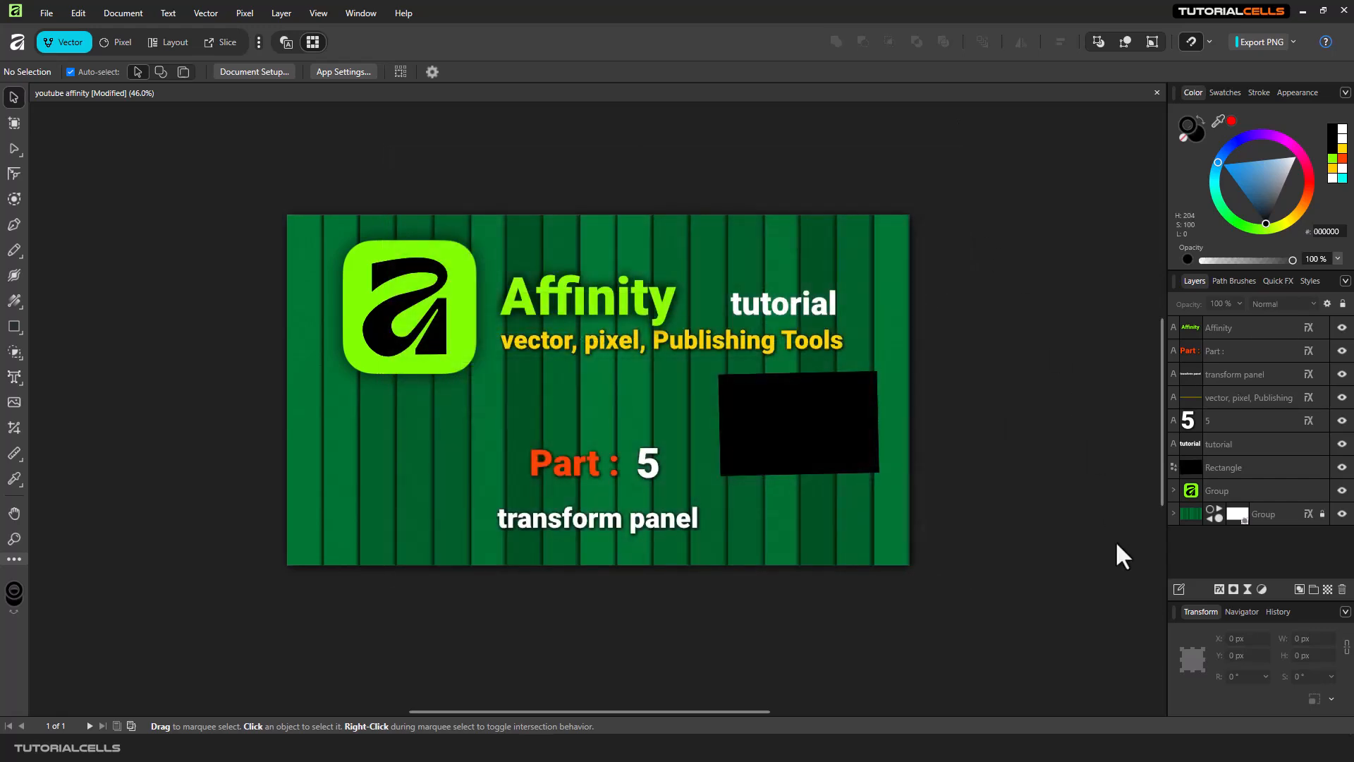
# Rotate the rectangle to about -15° around its transform origin.
pyautogui.click(824, 461)
pyautogui.click(420, 296)
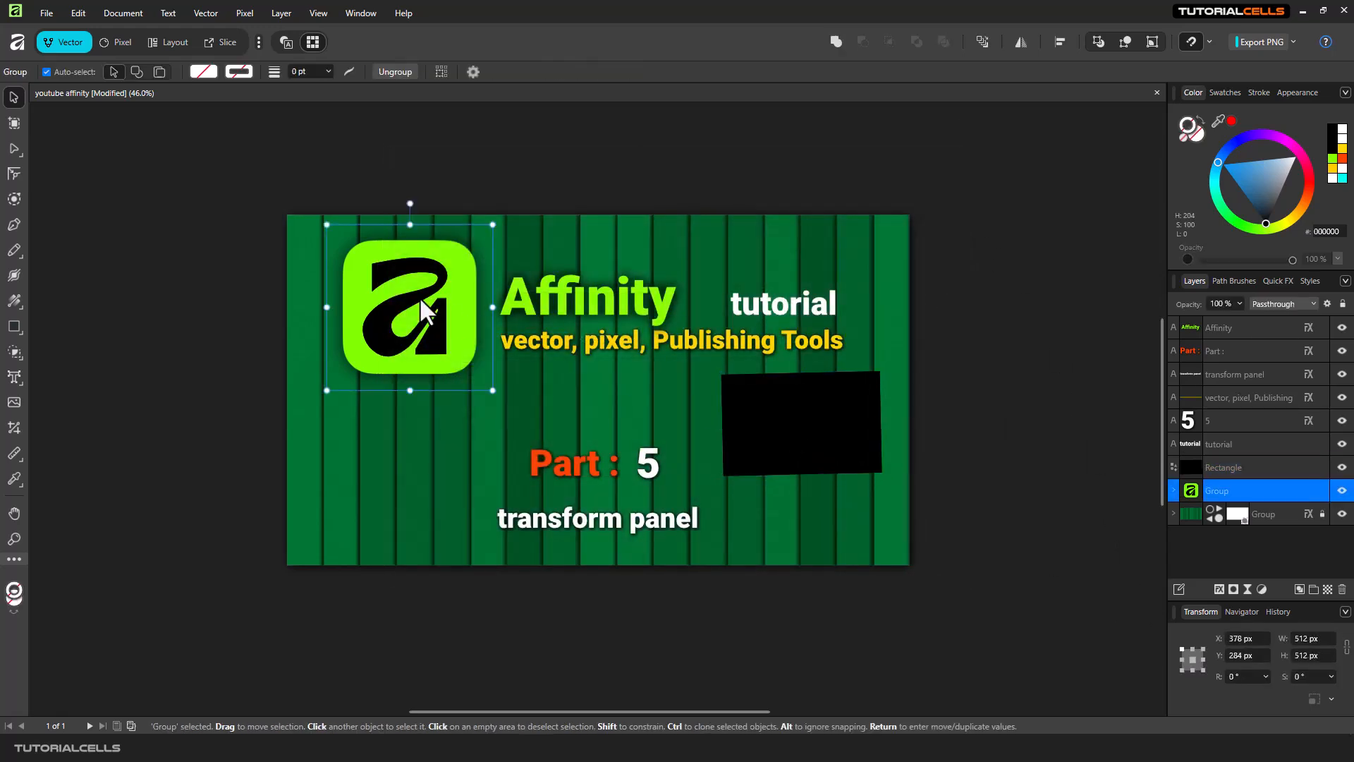
pyautogui.click(804, 421)
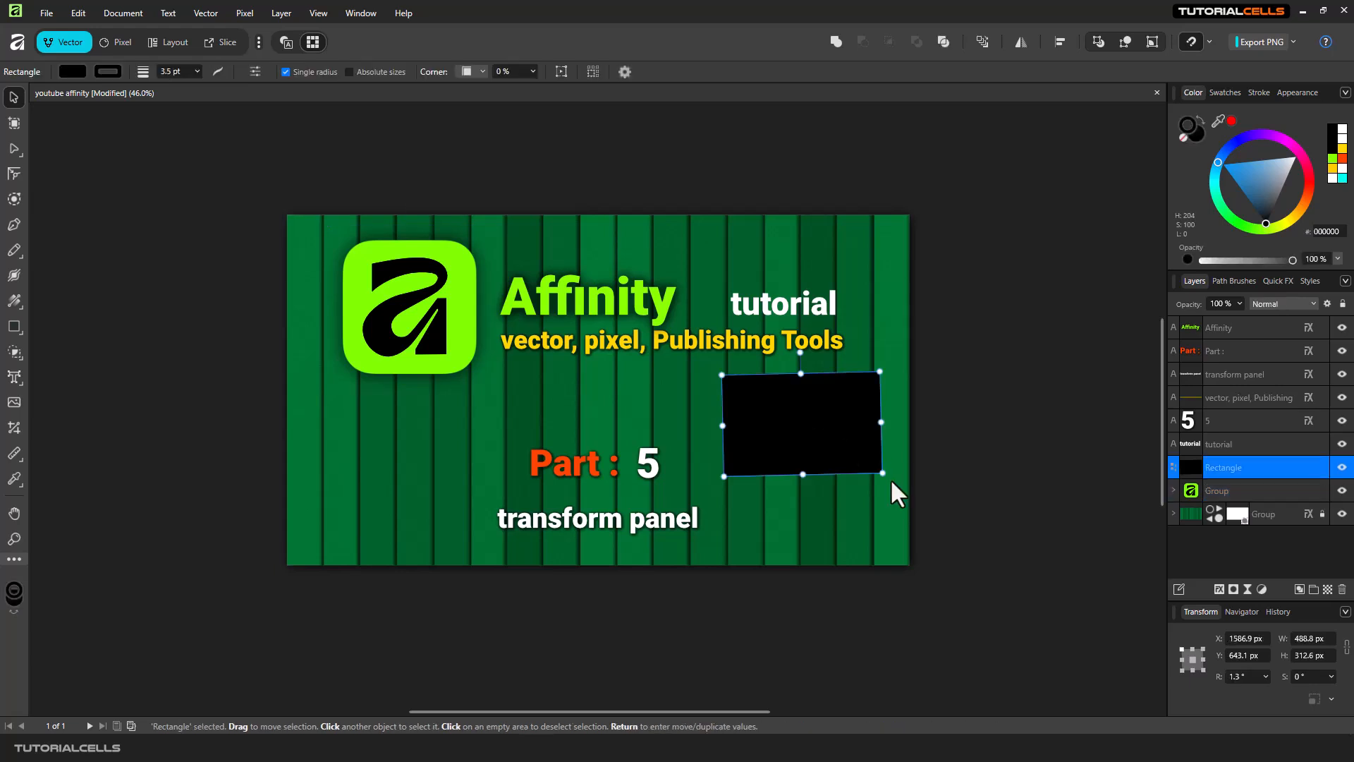
pyautogui.click(1265, 678)
pyautogui.moveTo(1267, 693)
pyautogui.mouseDown()
pyautogui.moveTo(1288, 691)
pyautogui.moveTo(1261, 692)
pyautogui.mouseUp()
pyautogui.moveTo(831, 416); pyautogui.dragTo(815, 443)
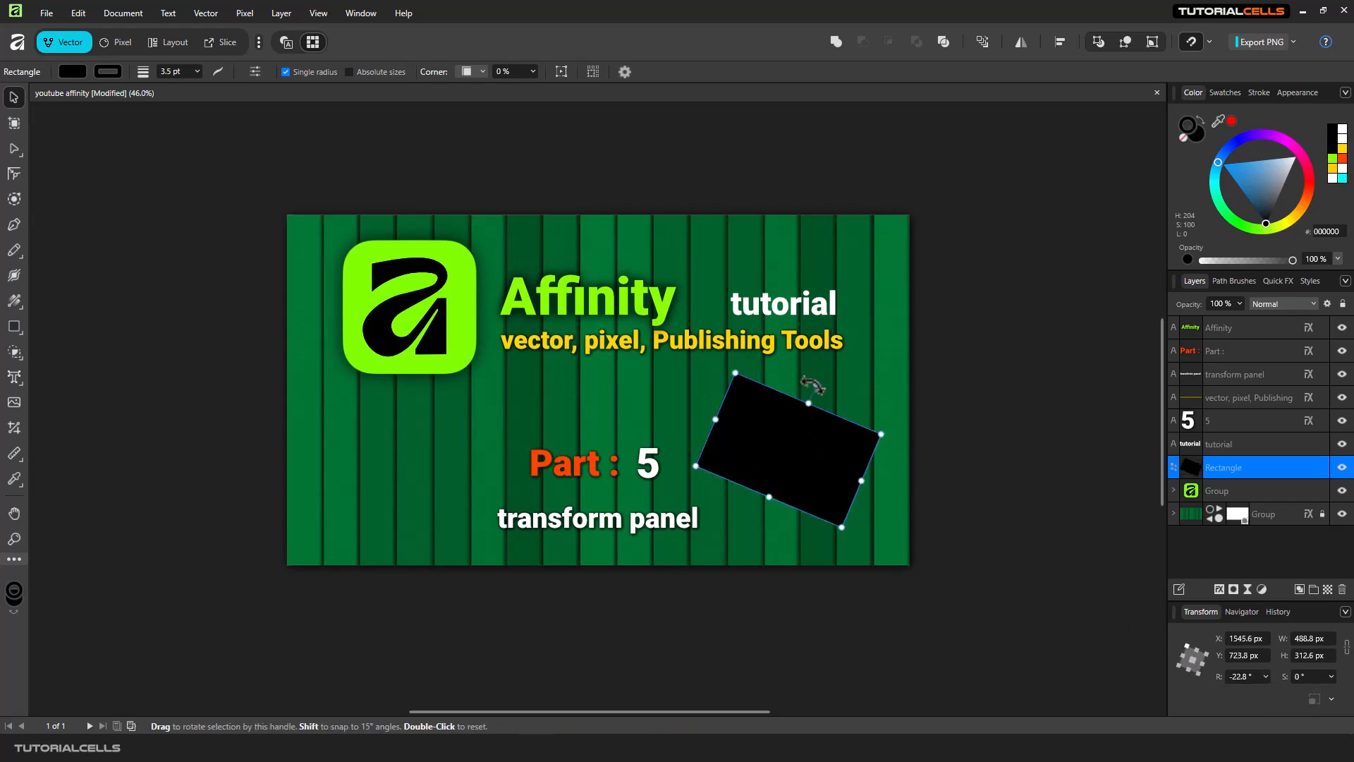
pyautogui.moveTo(816, 384)
pyautogui.mouseDown()
pyautogui.moveTo(788, 372)
pyautogui.moveTo(818, 385)
pyautogui.moveTo(758, 385)
pyautogui.moveTo(806, 381)
pyautogui.mouseUp()
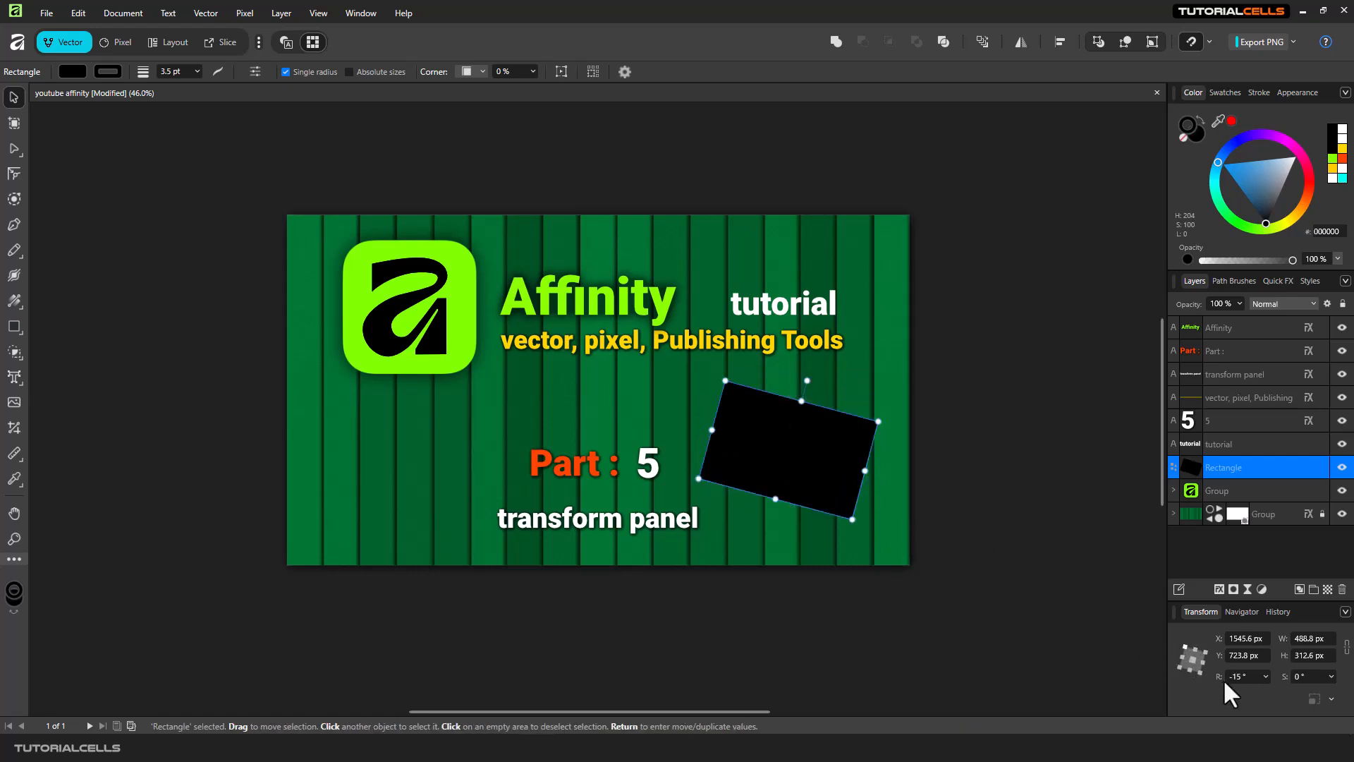
# Set the rectangle's rotation to 0°.
pyautogui.click(1251, 677)
pyautogui.write('0')
pyautogui.press('Return')
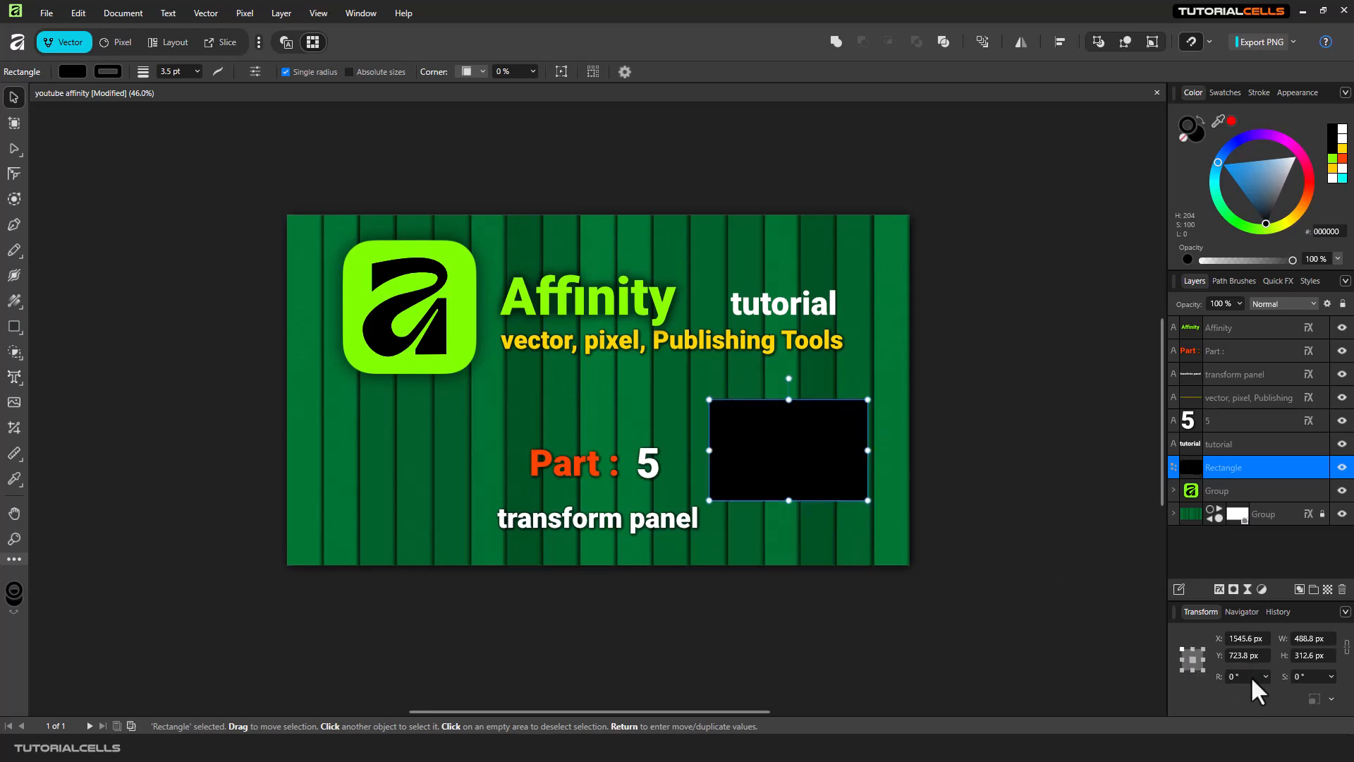
# Set the rectangle's width to 500 px.
pyautogui.click(1327, 642)
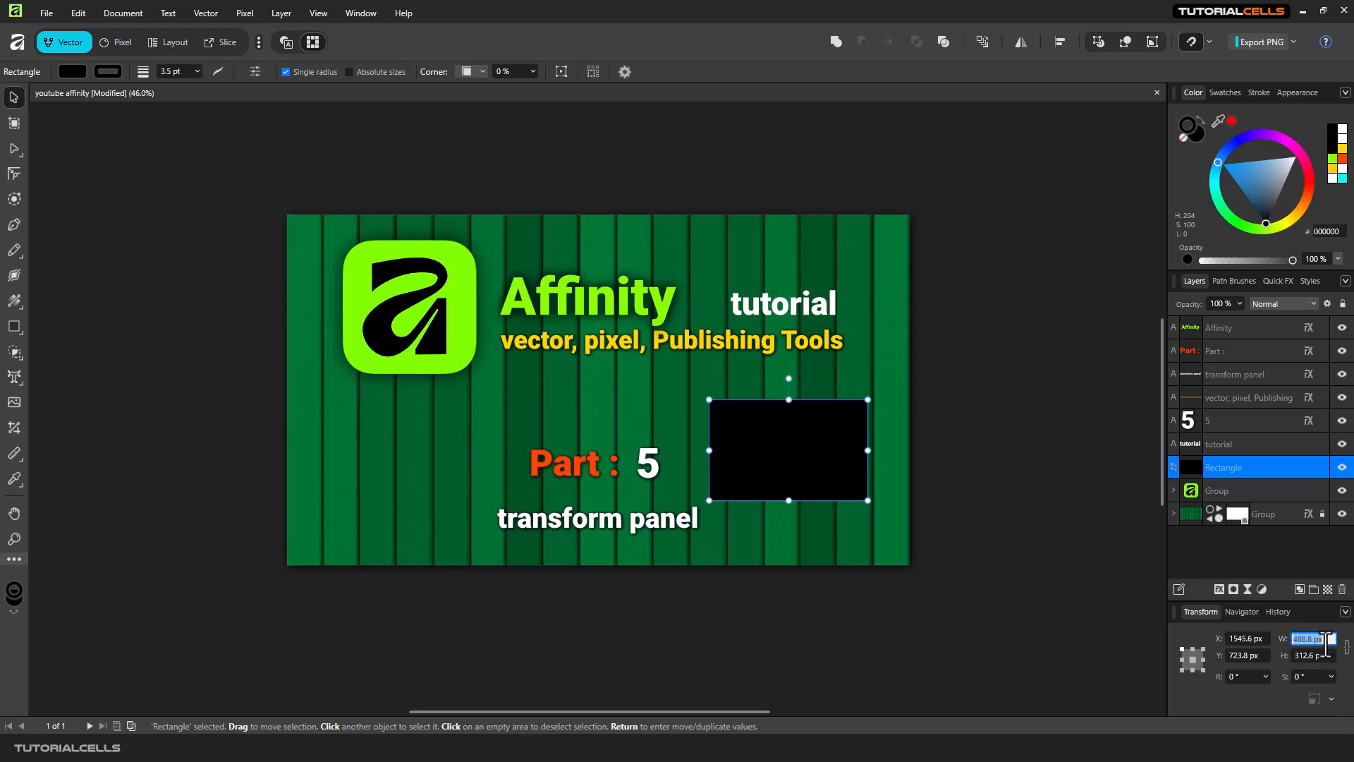
pyautogui.write('500+2')
pyautogui.press('Return')
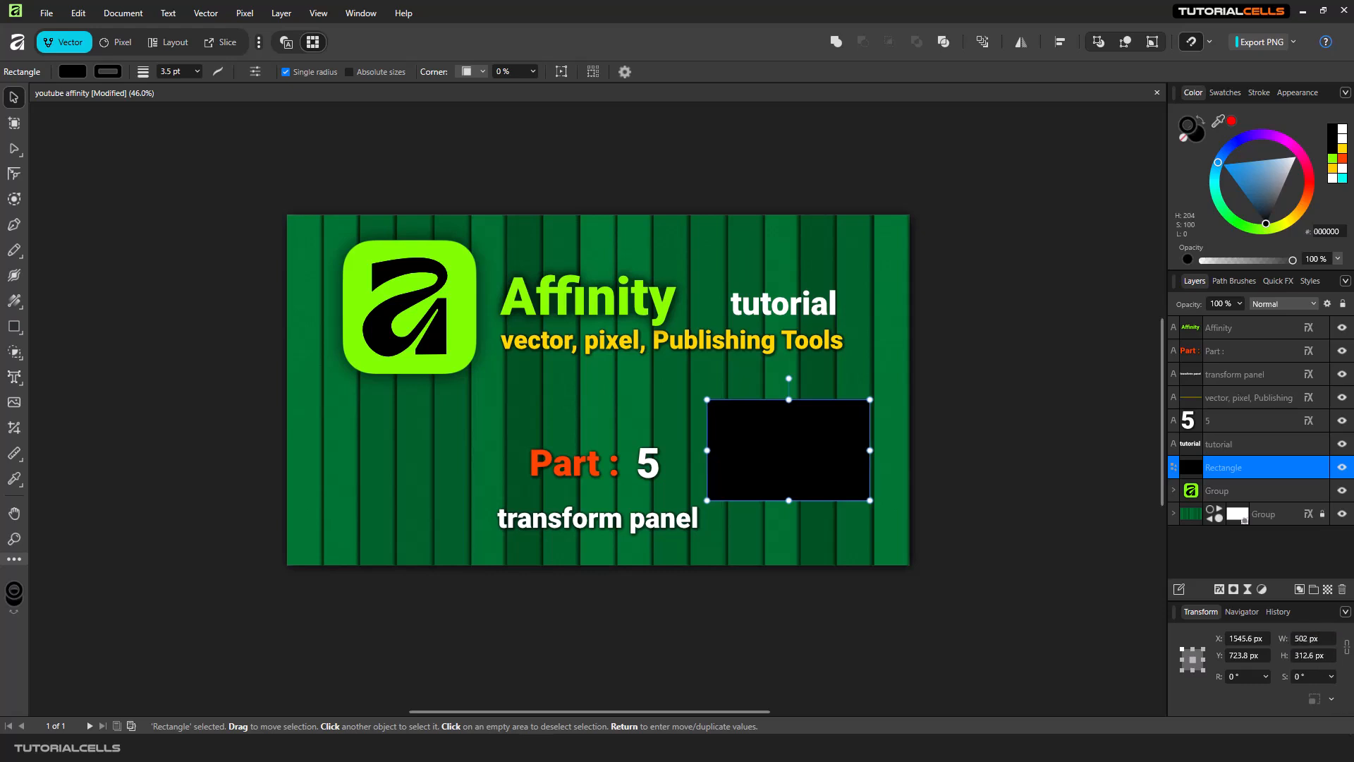
# Set the rectangle's width to 250 px.
pyautogui.click(1320, 643)
pyautogui.write('50')
pyautogui.press('Return')
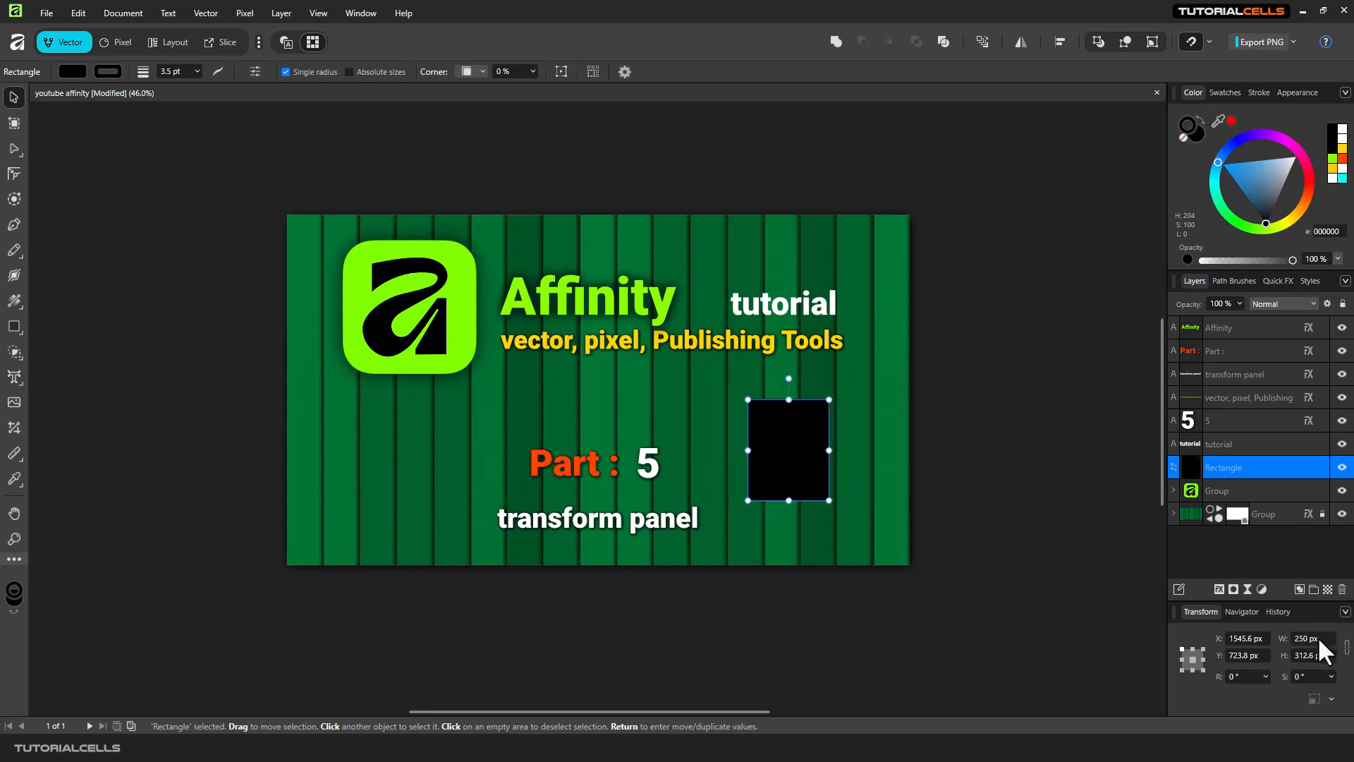
# Shear the rectangle to about -19.2°.
pyautogui.click(1332, 677)
pyautogui.moveTo(1297, 693)
pyautogui.mouseDown()
pyautogui.moveTo(1321, 687)
pyautogui.moveTo(1263, 672)
pyautogui.moveTo(1319, 693)
pyautogui.moveTo(1289, 691)
pyautogui.mouseUp()
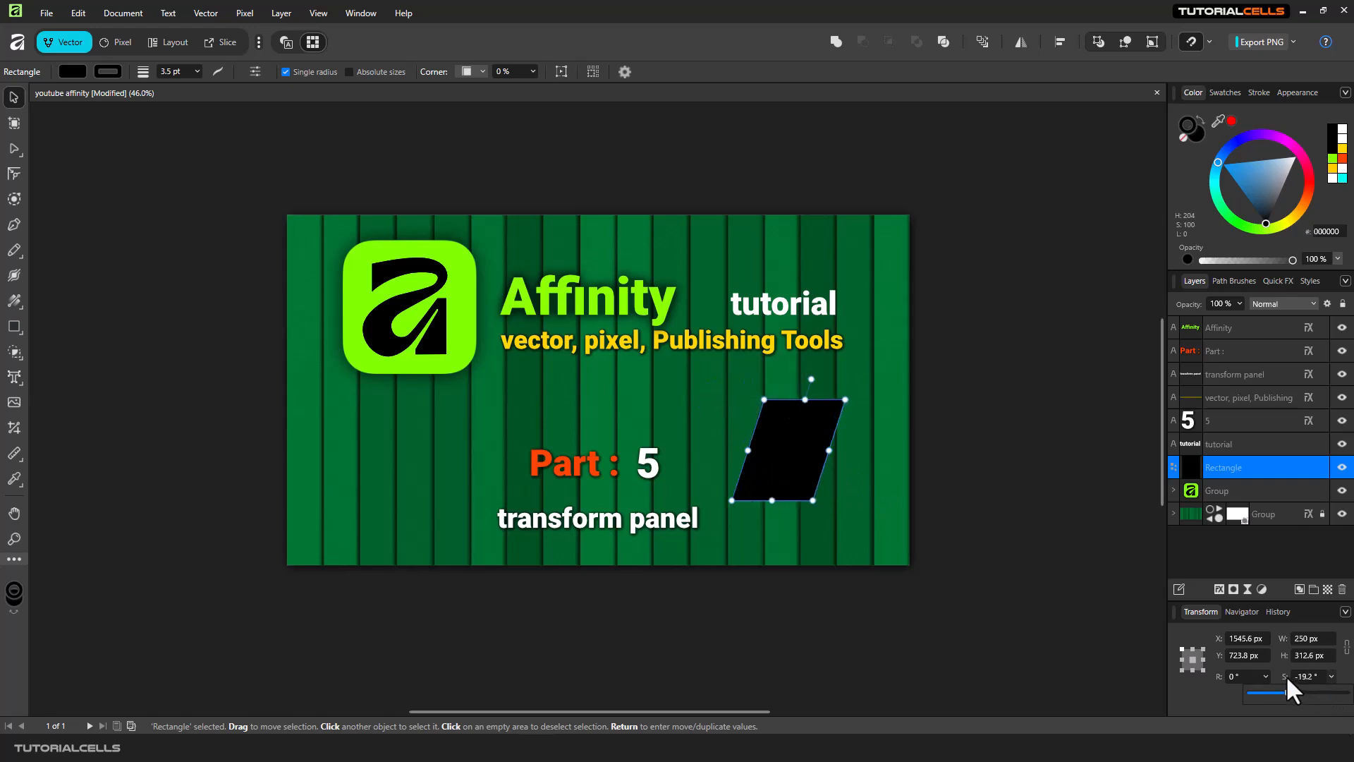
# Rotate the logo group with its rotation handle and undo the rotation.
pyautogui.click(441, 345)
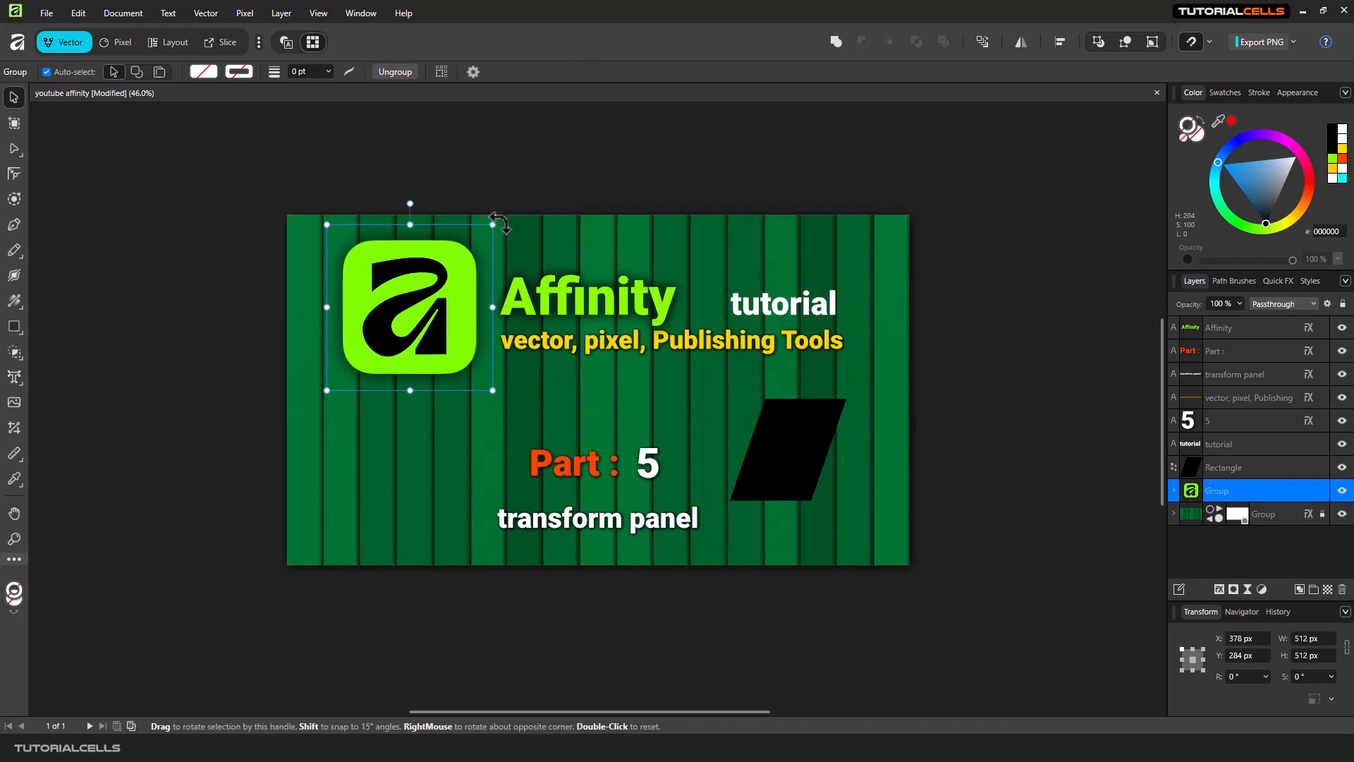
pyautogui.moveTo(492, 224); pyautogui.dragTo(431, 287)
pyautogui.hotkey('ctrl', 'z')
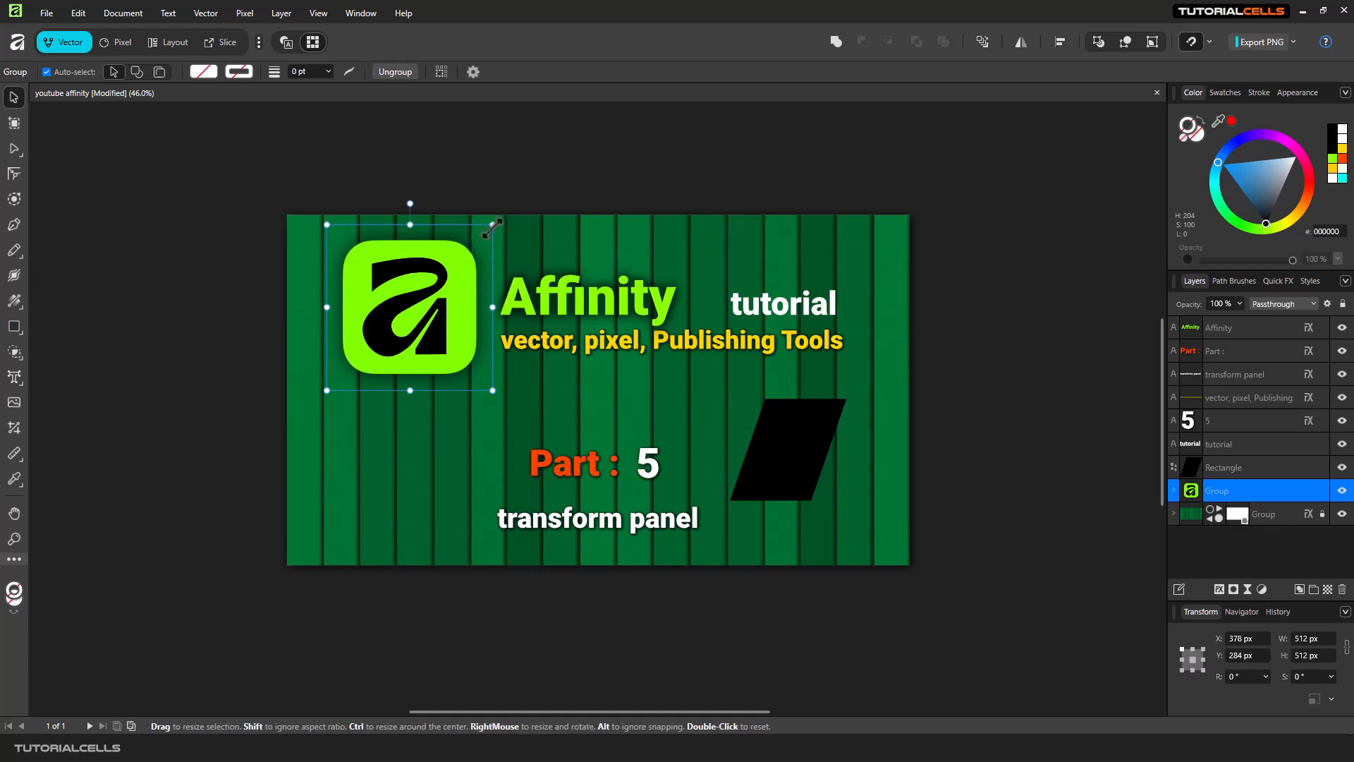
# Drag a handle of the logo group and reset its transform.
pyautogui.moveTo(491, 227); pyautogui.dragTo(460, 258)
pyautogui.doubleClick(459, 259)
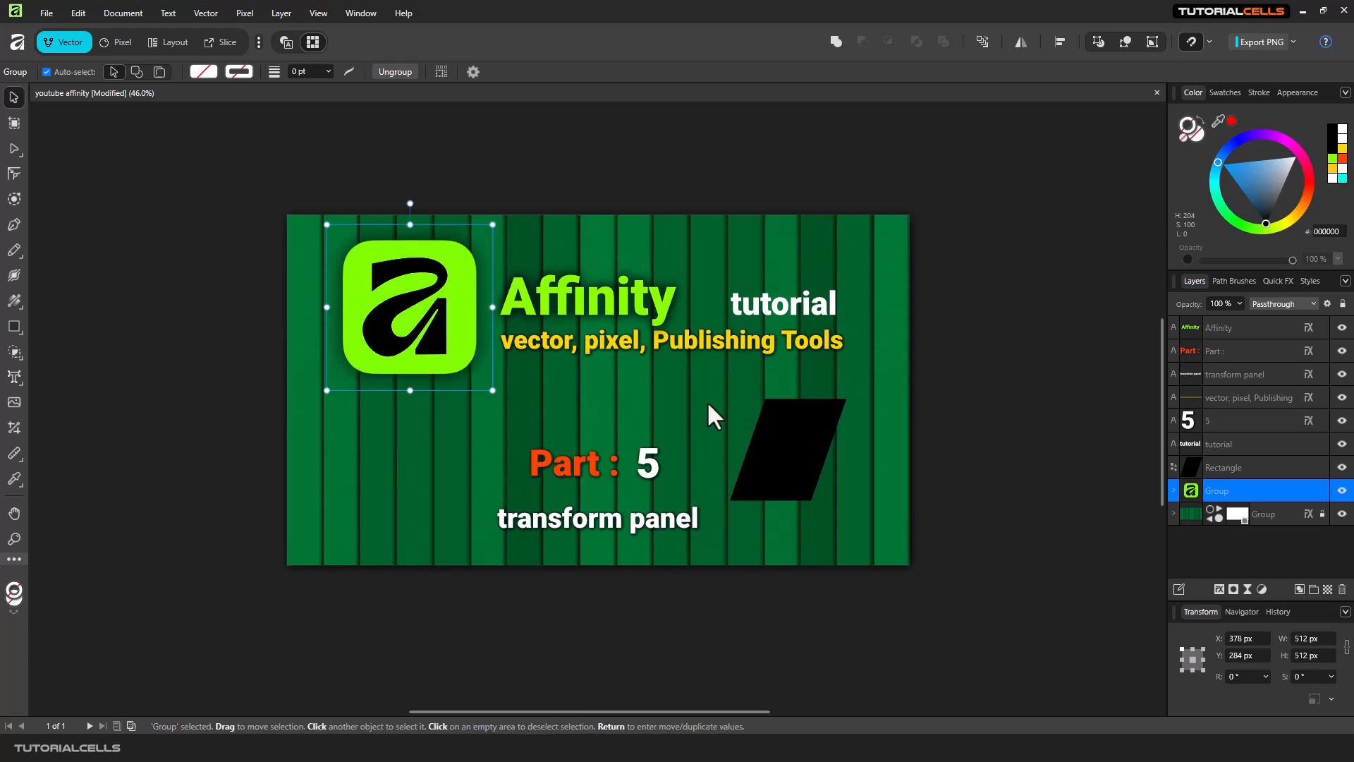
# Resize the sheared rectangle with a corner handle to about 315 × 306 px and move it slightly up.
pyautogui.click(808, 449)
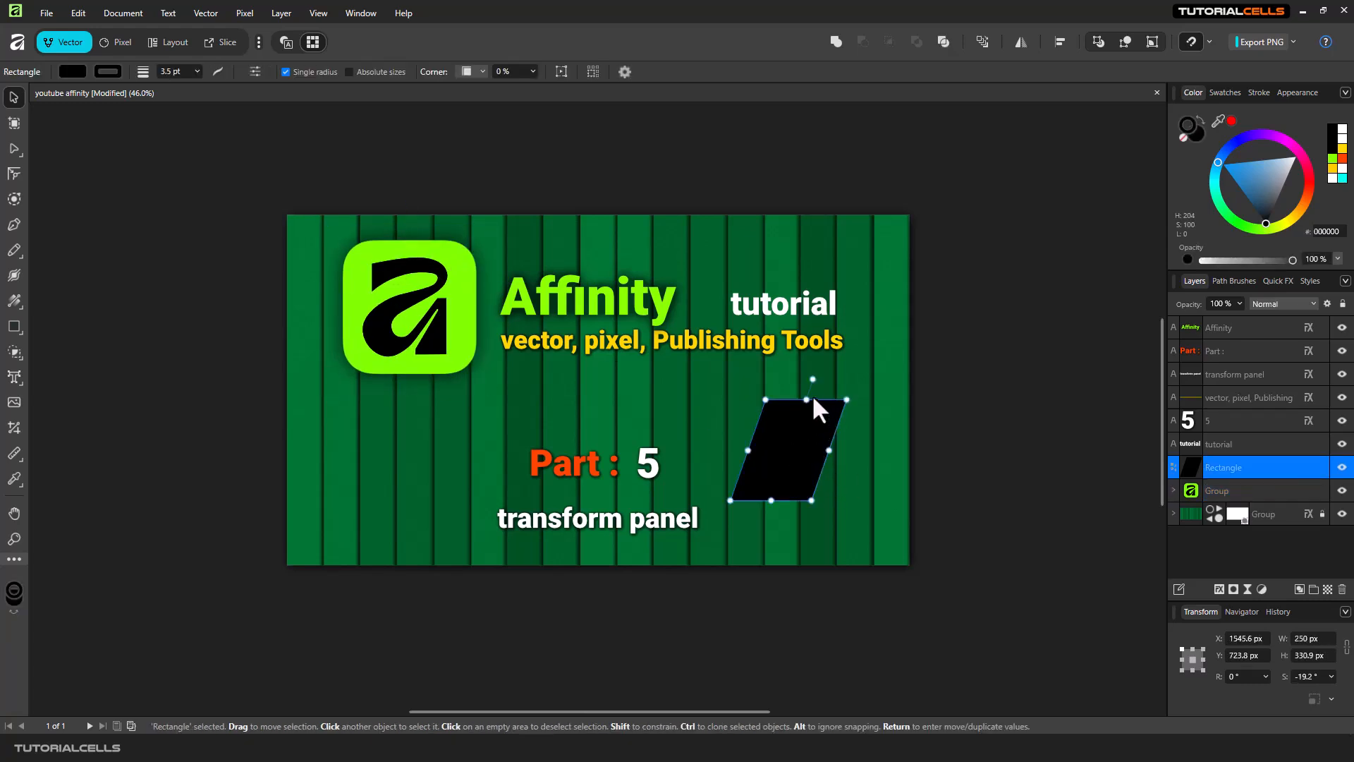
pyautogui.moveTo(846, 400)
pyautogui.mouseDown()
pyautogui.moveTo(804, 430)
pyautogui.moveTo(882, 351)
pyautogui.moveTo(762, 390)
pyautogui.moveTo(877, 357)
pyautogui.moveTo(740, 359)
pyautogui.moveTo(850, 387)
pyautogui.moveTo(866, 408)
pyautogui.mouseUp()
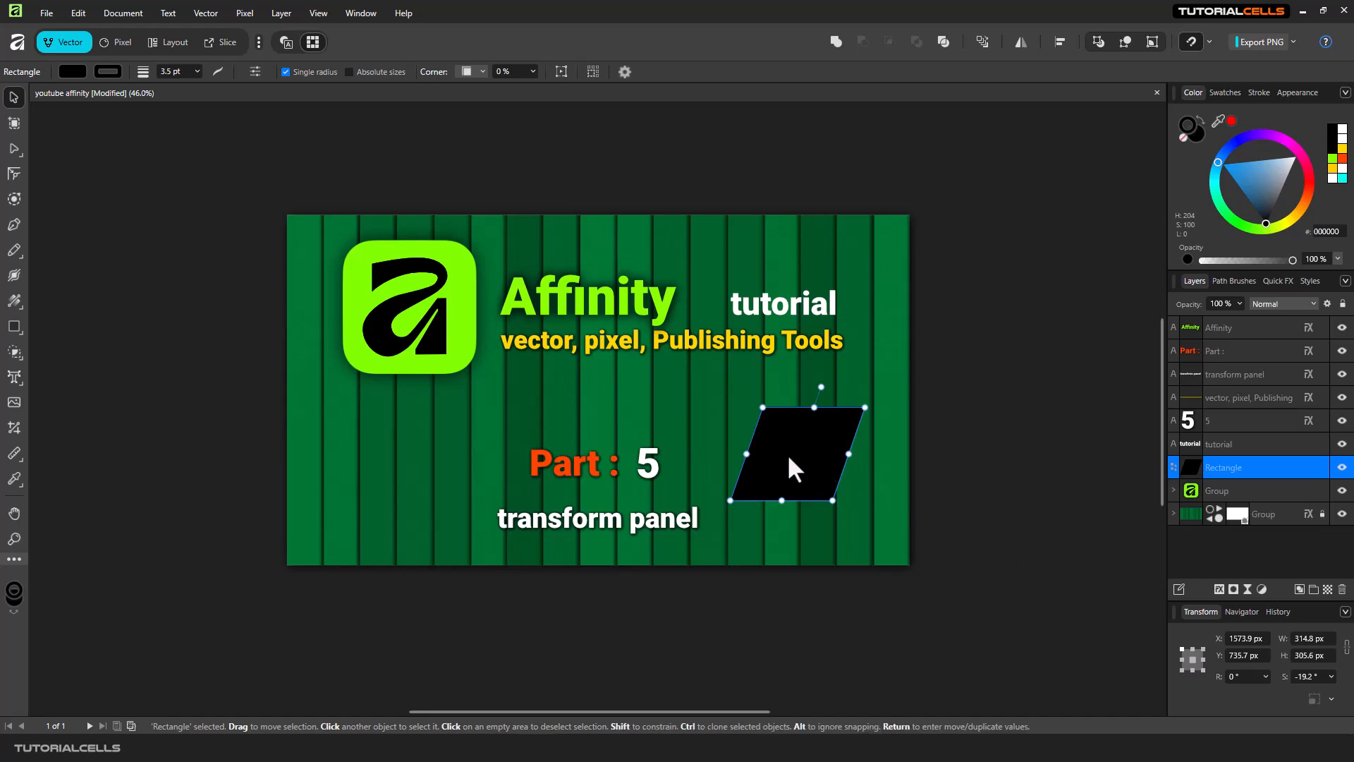
pyautogui.moveTo(788, 457); pyautogui.dragTo(794, 438)
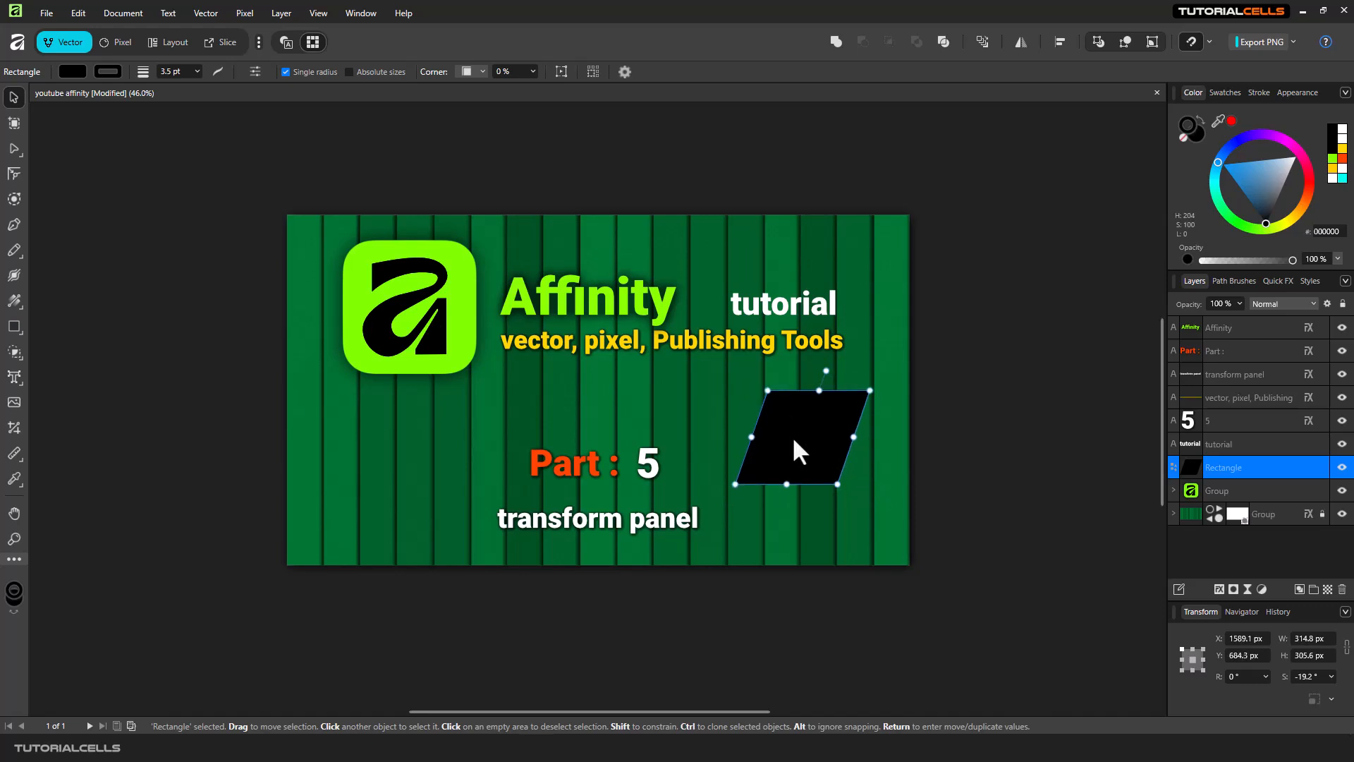
# Set the rectangle's shear to 0°.
pyautogui.click(1320, 678)
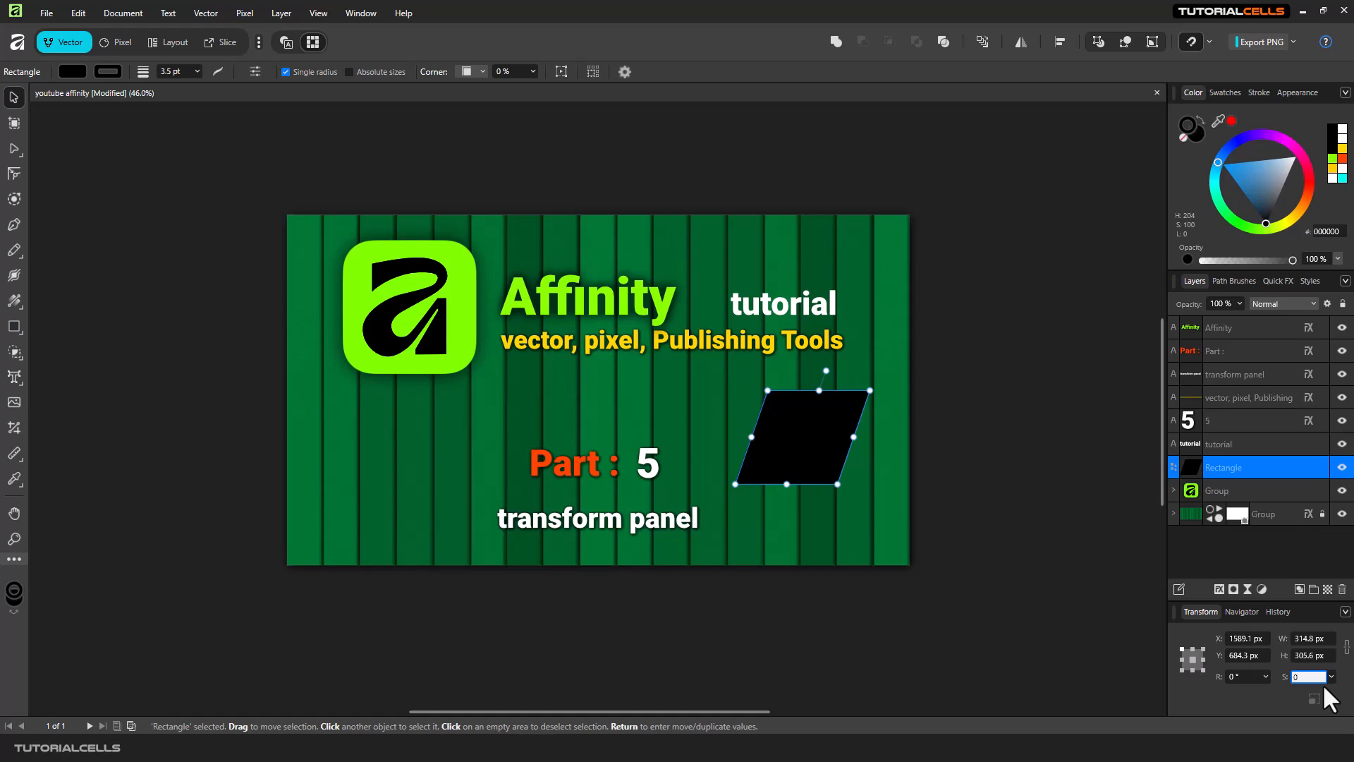
pyautogui.press('Return')
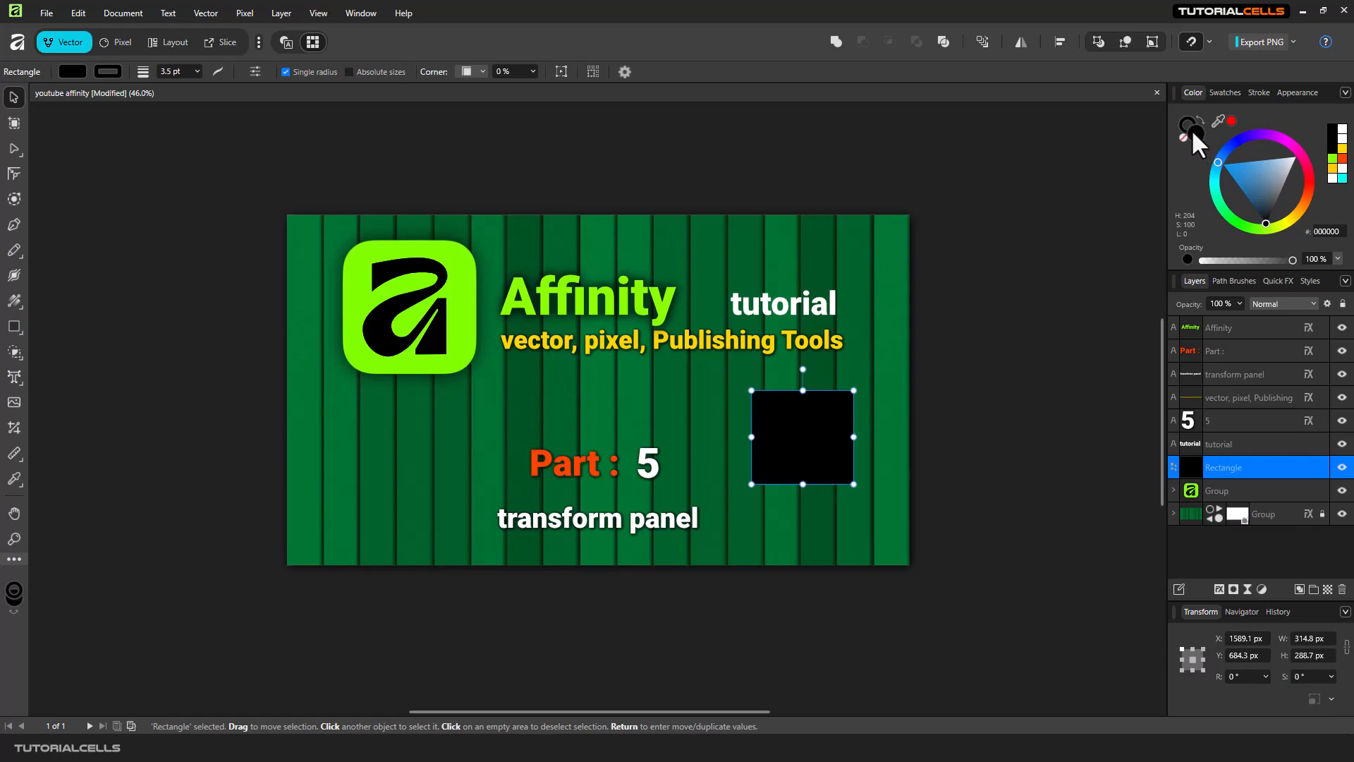
# Fill the rectangle with magenta FF00FE and nudge it slightly up.
pyautogui.click(1282, 139)
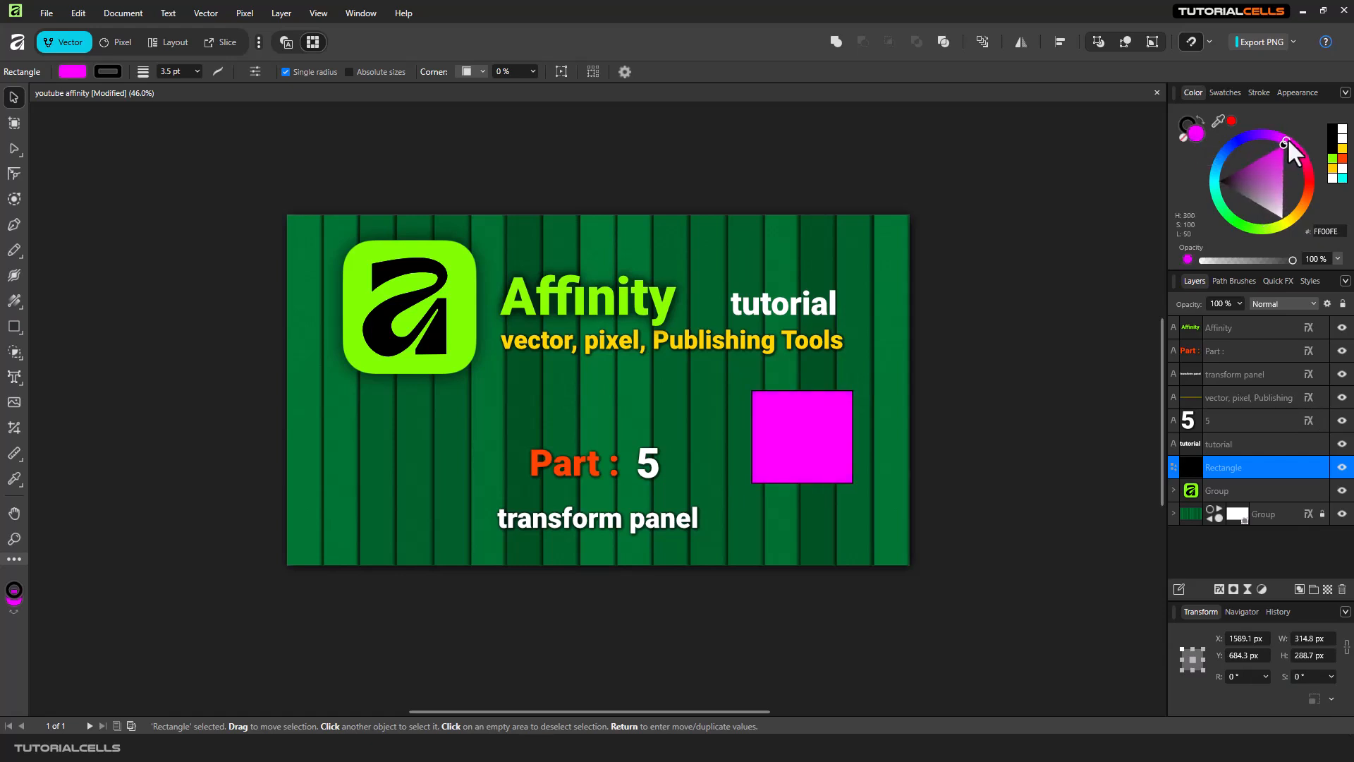
pyautogui.moveTo(811, 429)
pyautogui.mouseDown()
pyautogui.moveTo(841, 408)
pyautogui.moveTo(815, 421)
pyautogui.mouseUp()
# Set the rectangle's stroke width to 21.7 pt.
pyautogui.click(1182, 123)
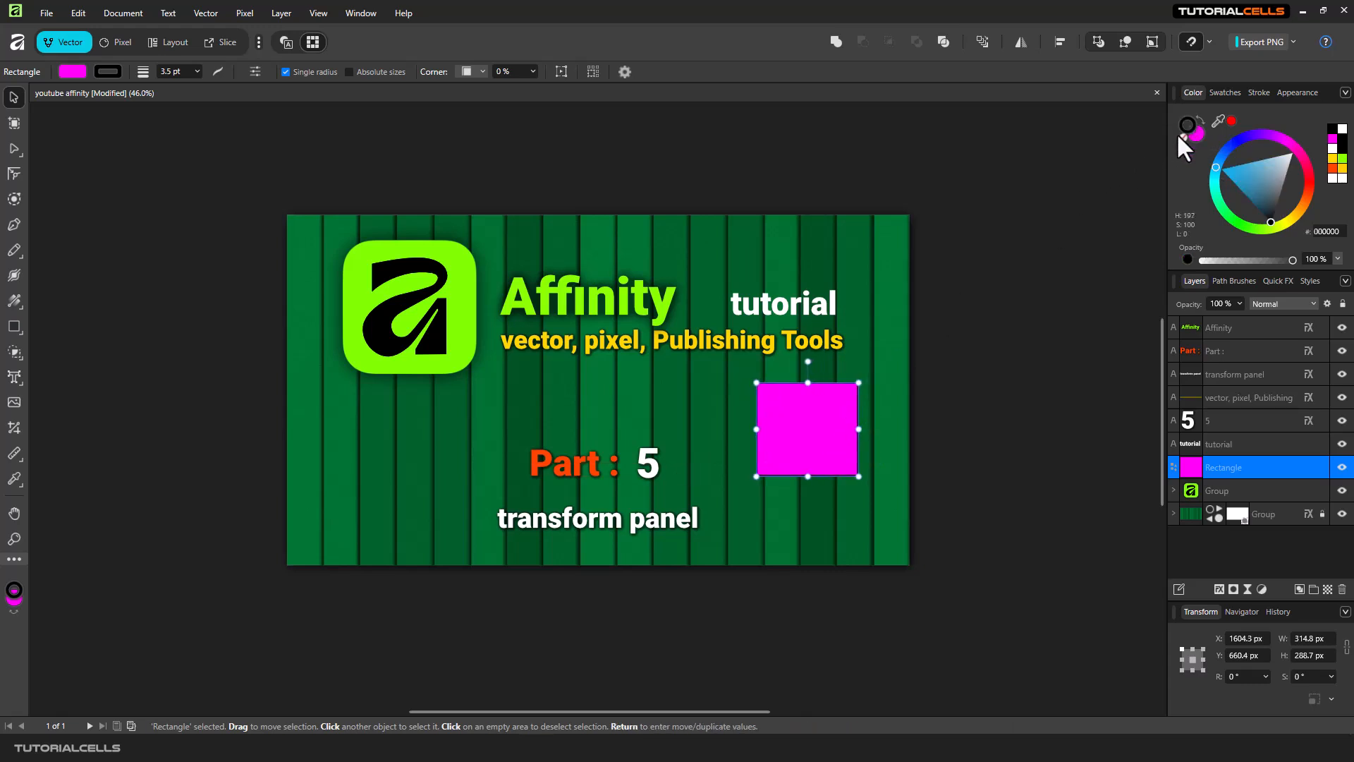
pyautogui.click(1256, 95)
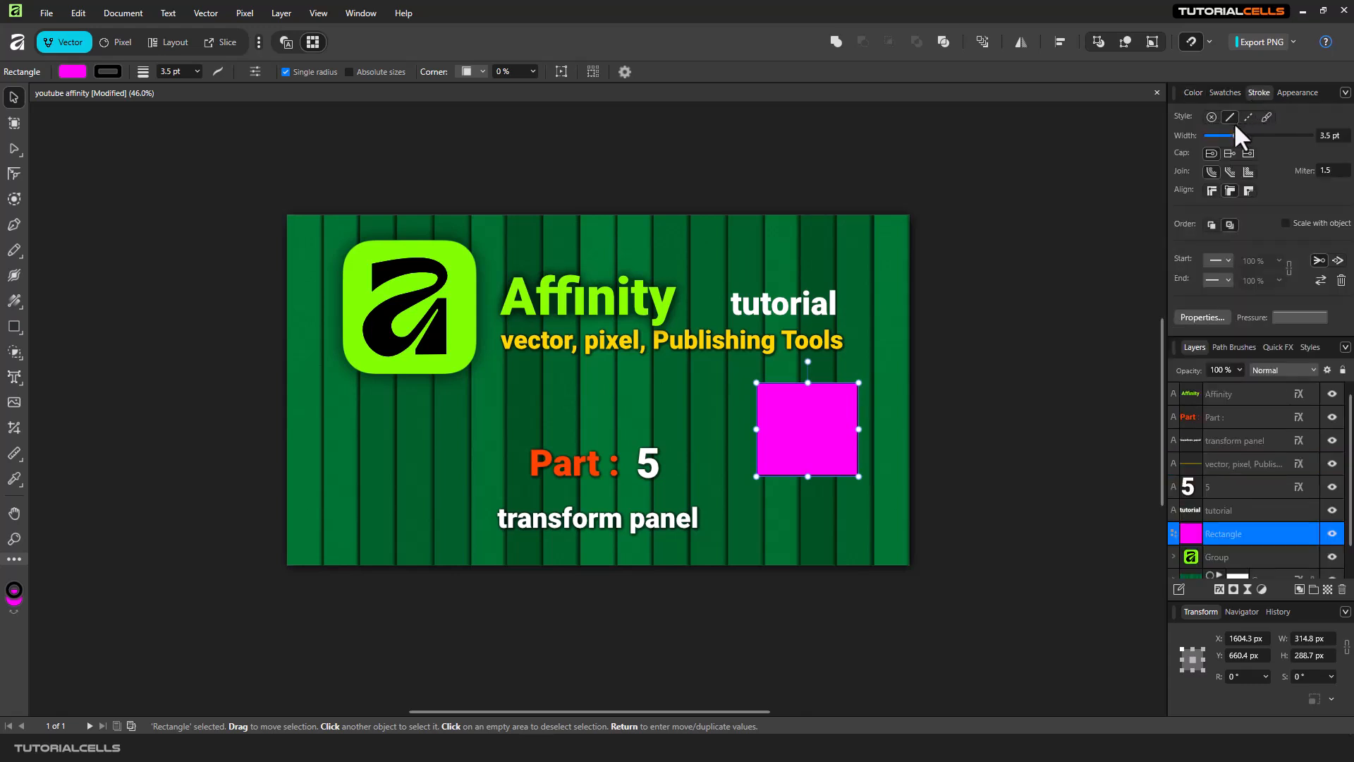
pyautogui.moveTo(1235, 135); pyautogui.dragTo(1265, 135)
pyautogui.click(1193, 92)
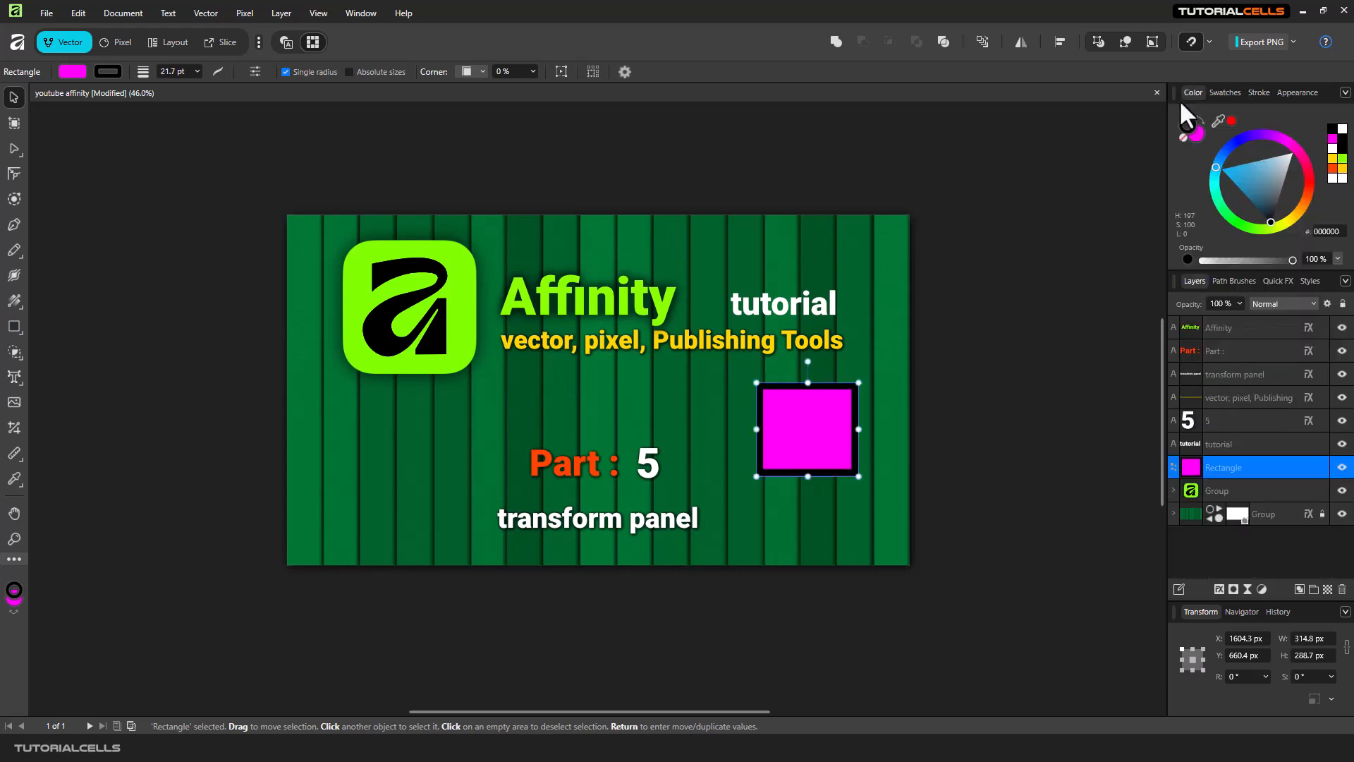
# Move the rectangle slightly down and to the left.
pyautogui.moveTo(822, 423); pyautogui.dragTo(799, 437)
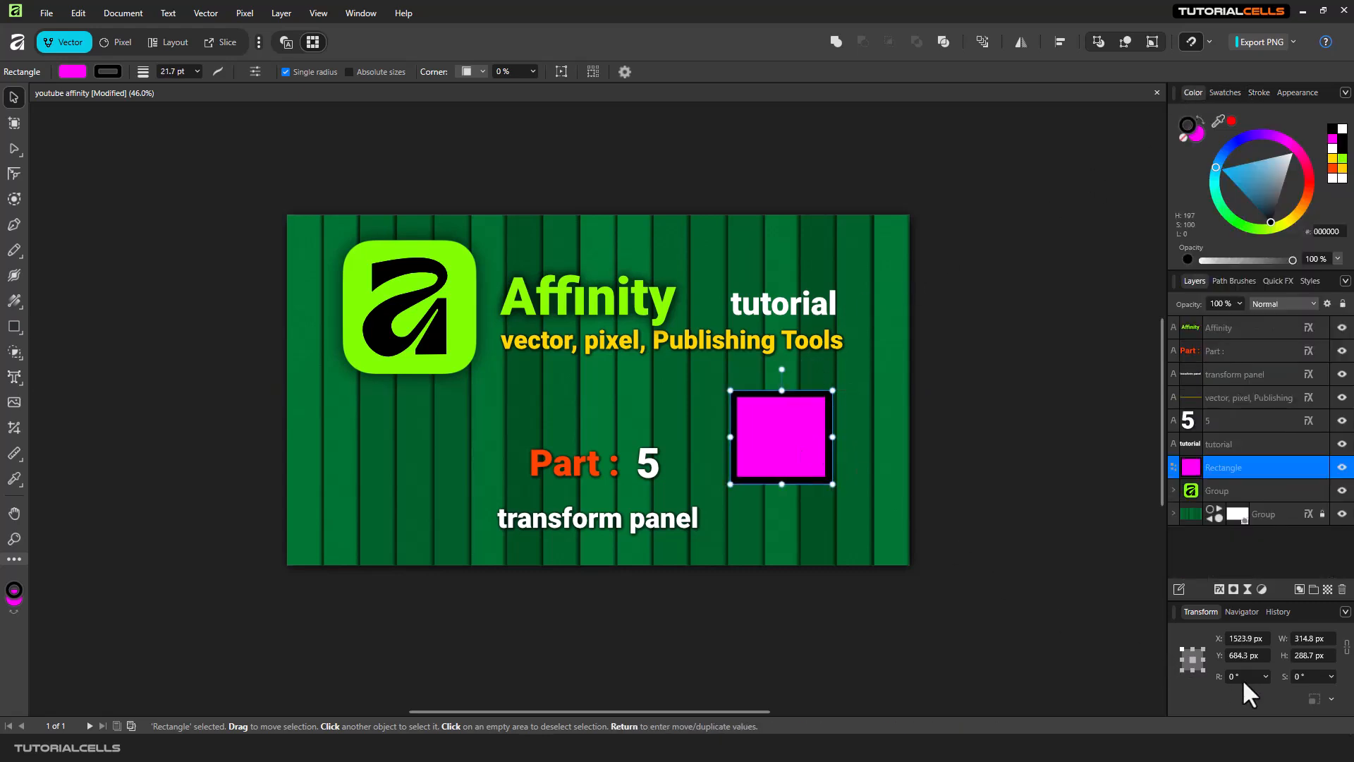
pyautogui.click(1332, 698)
pyautogui.click(1258, 93)
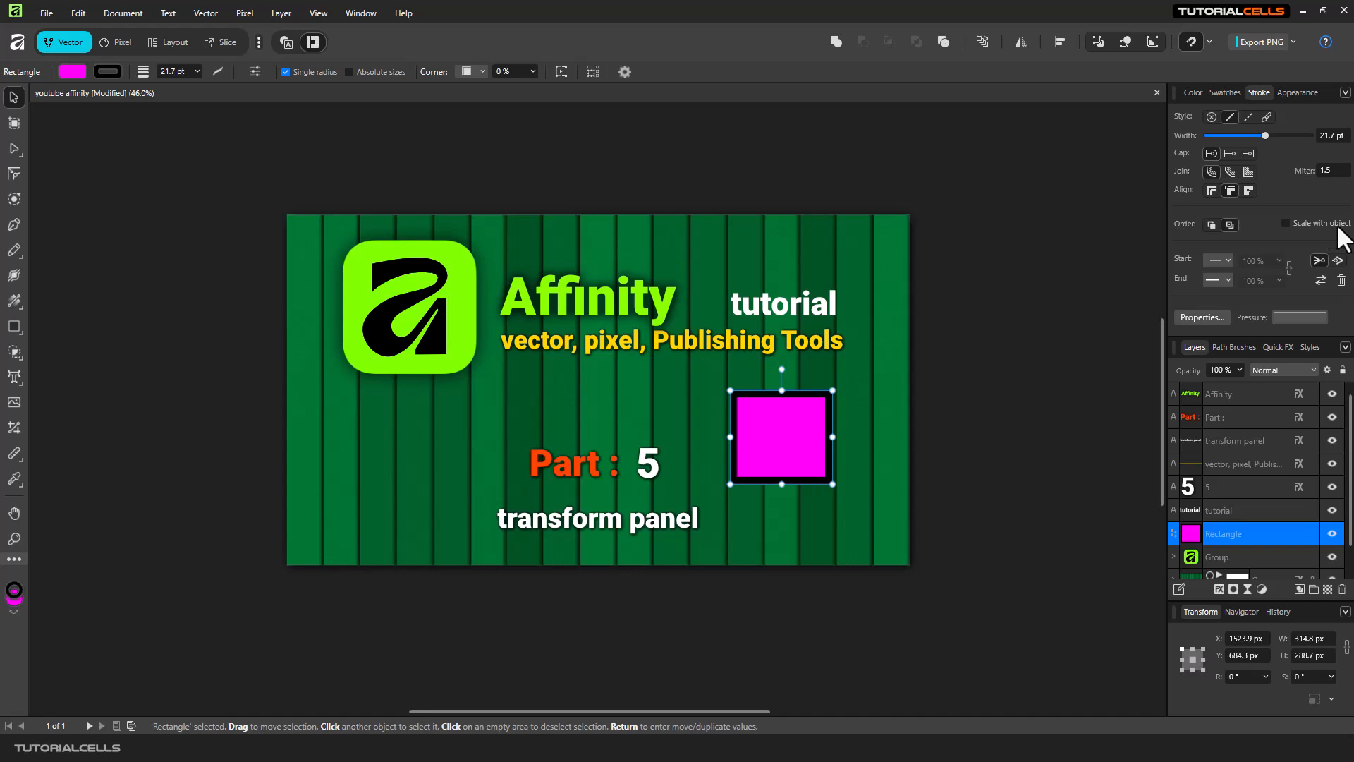
# Resize the rectangle with its corner handle to about 408 × 337 px.
pyautogui.moveTo(833, 390); pyautogui.dragTo(848, 316)
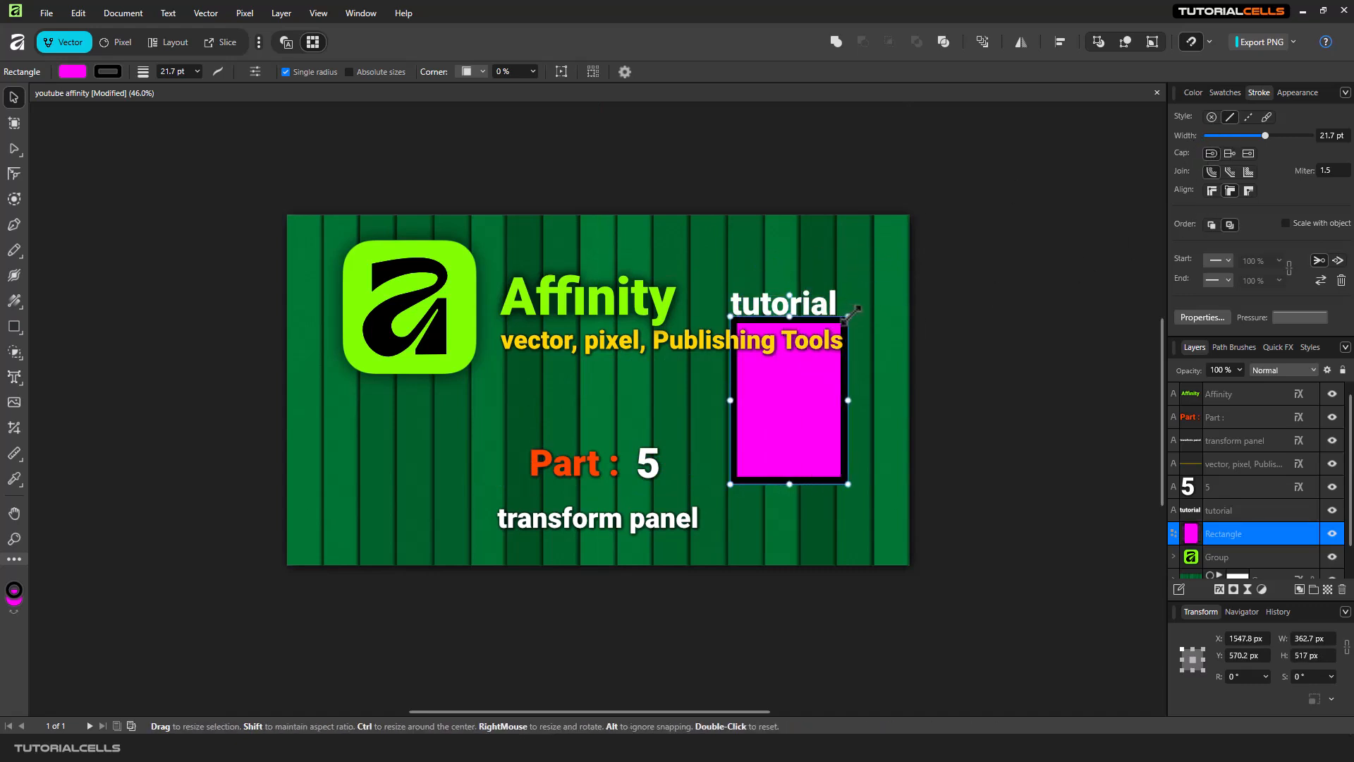
pyautogui.moveTo(848, 315)
pyautogui.mouseDown()
pyautogui.moveTo(848, 394)
pyautogui.moveTo(862, 377)
pyautogui.mouseUp()
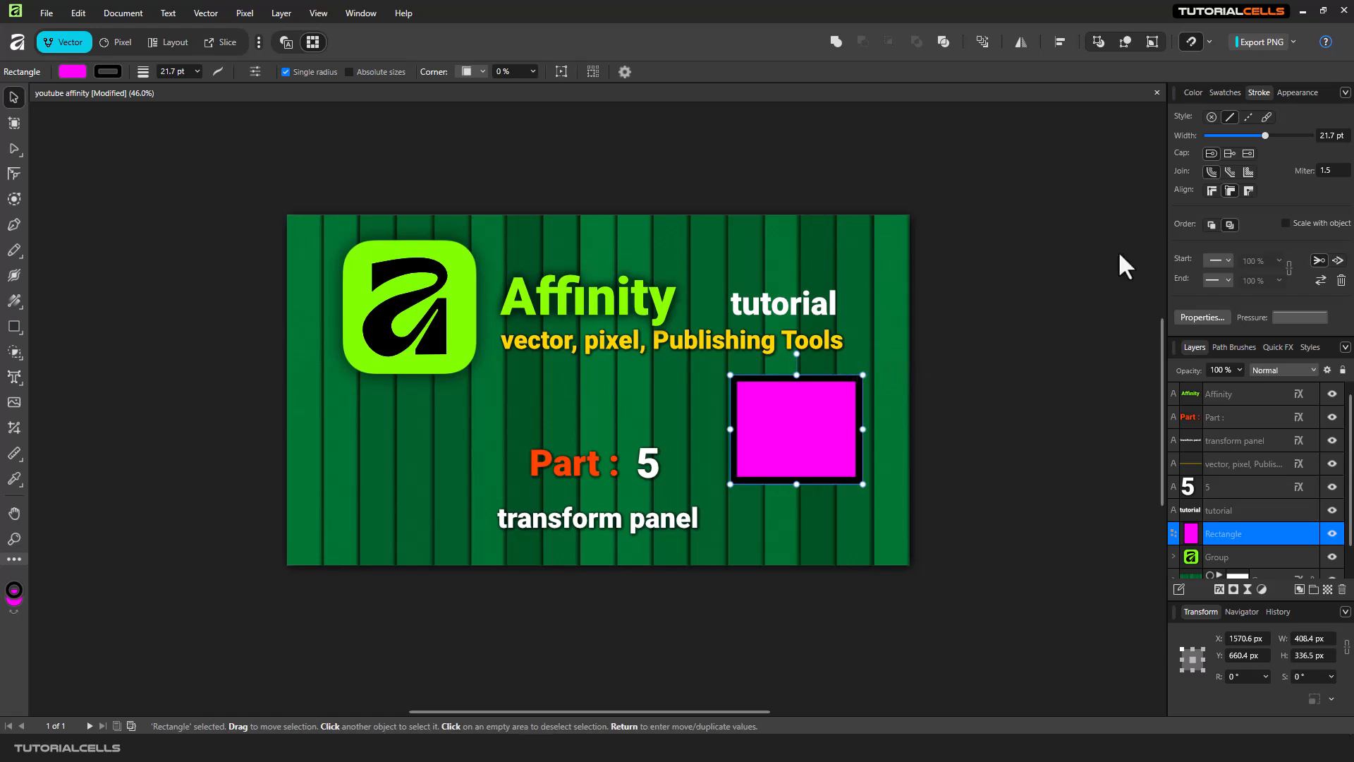
# Turn on Scale with object for the stroke and resize the rectangle to about 365 × 232 px.
pyautogui.click(1285, 223)
pyautogui.moveTo(863, 375)
pyautogui.mouseDown()
pyautogui.moveTo(781, 414)
pyautogui.moveTo(753, 462)
pyautogui.moveTo(967, 260)
pyautogui.moveTo(1094, 181)
pyautogui.moveTo(809, 376)
pyautogui.moveTo(868, 401)
pyautogui.moveTo(838, 392)
pyautogui.moveTo(860, 403)
pyautogui.moveTo(1049, 261)
pyautogui.mouseUp()
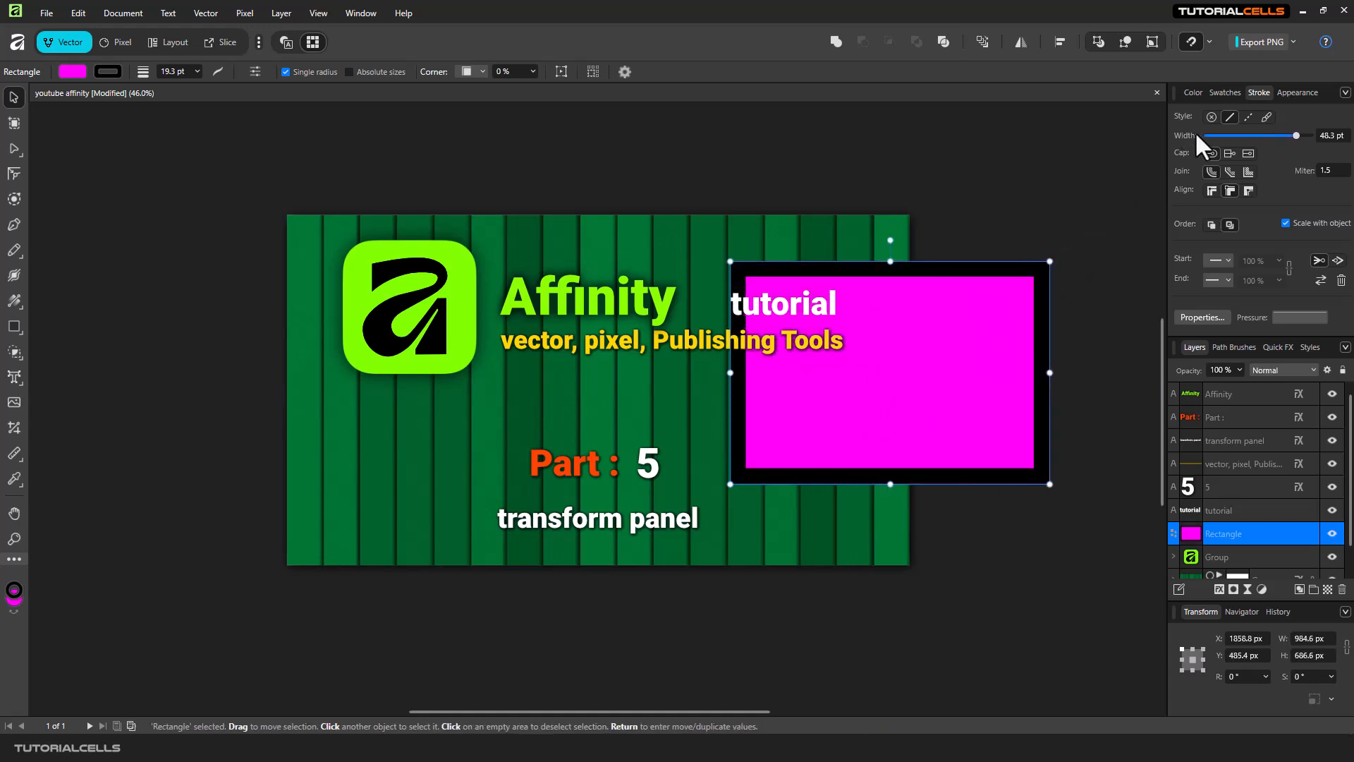
pyautogui.moveTo(1049, 261)
pyautogui.mouseDown()
pyautogui.moveTo(793, 425)
pyautogui.moveTo(848, 409)
pyautogui.mouseUp()
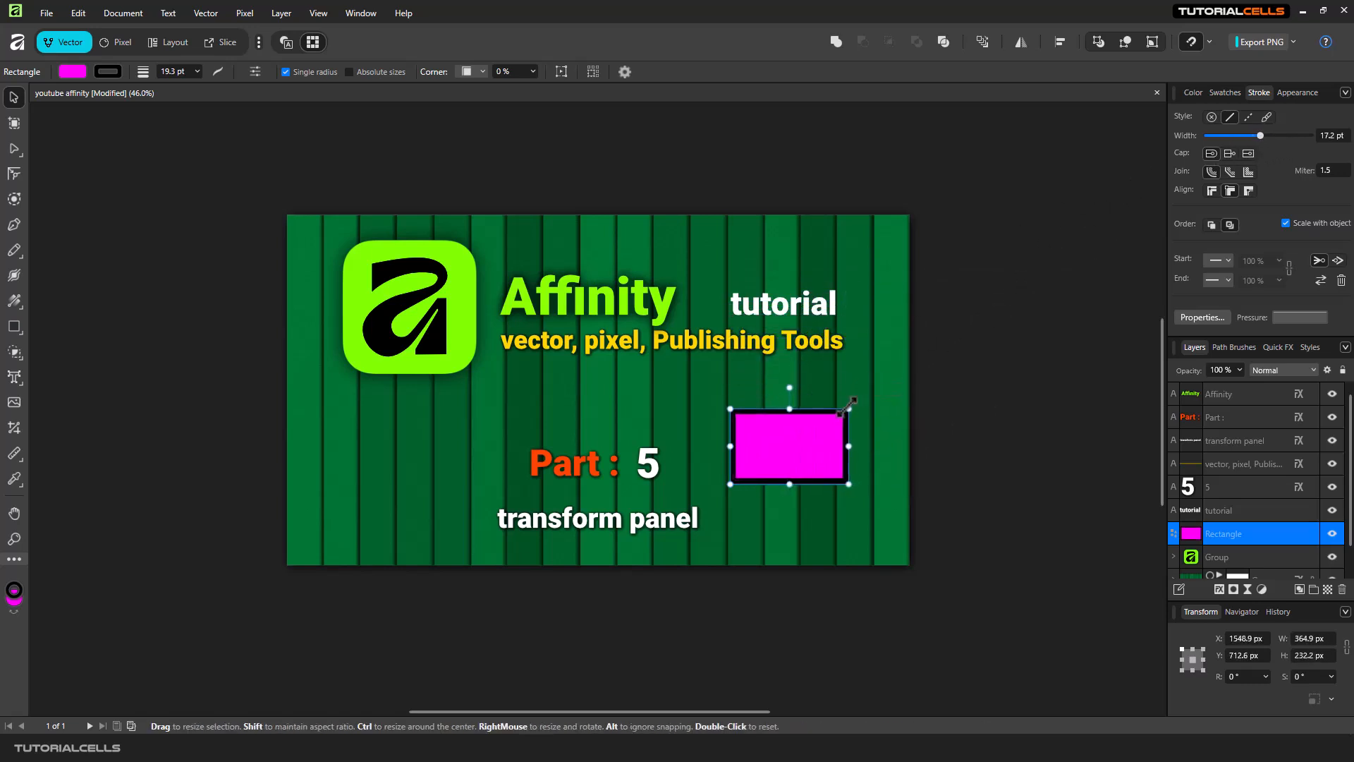
# Open and close the layer effects of the 5 text layer.
pyautogui.click(1298, 487)
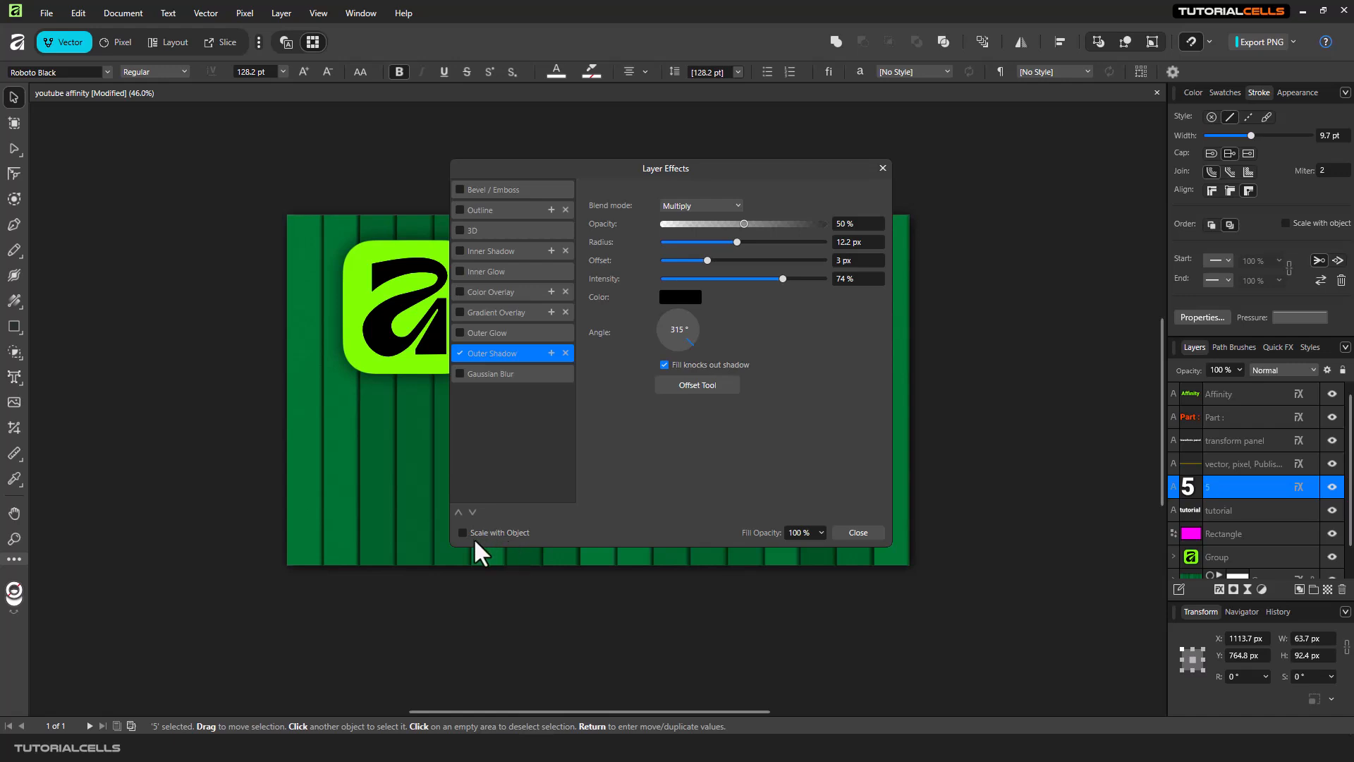
pyautogui.click(882, 168)
# Move the rectangle slightly up-left and set its width to 200 px with proportions kept.
pyautogui.moveTo(803, 450); pyautogui.dragTo(791, 428)
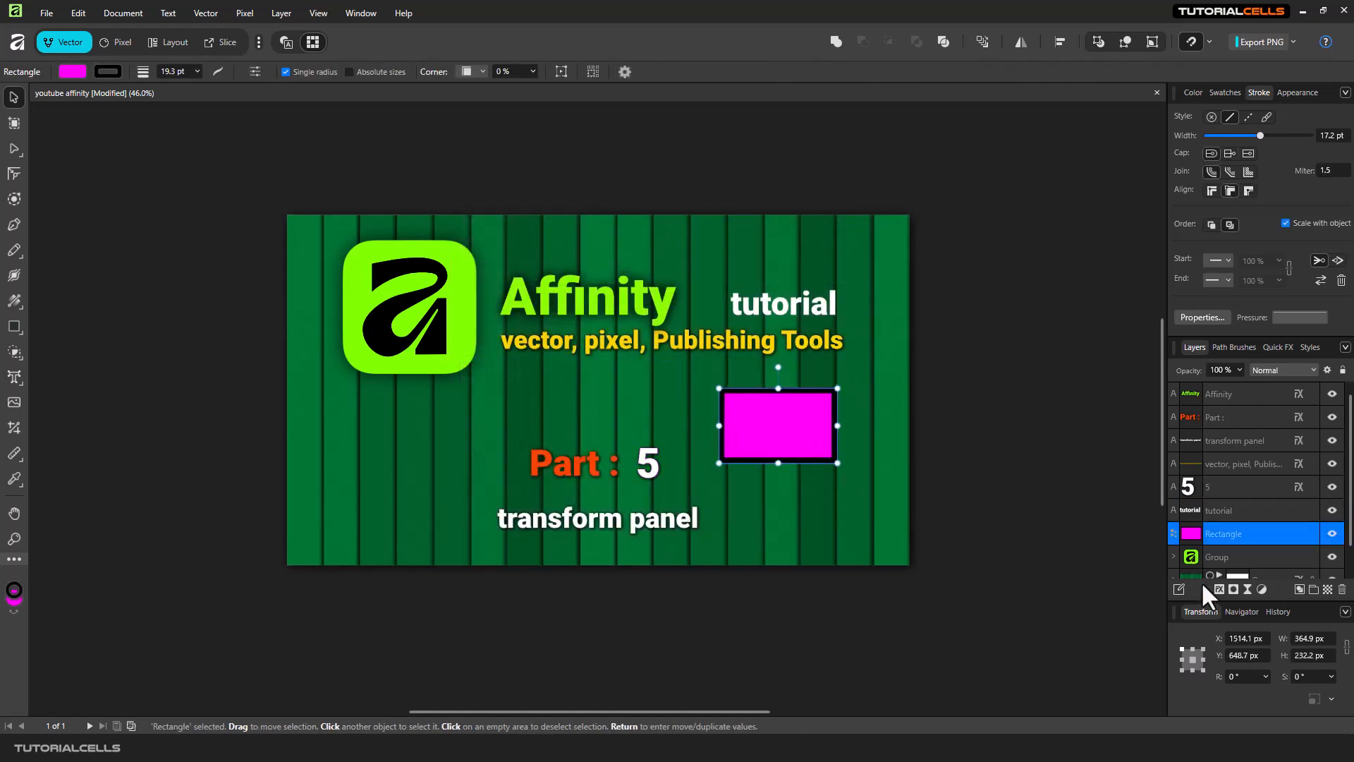
pyautogui.click(1330, 699)
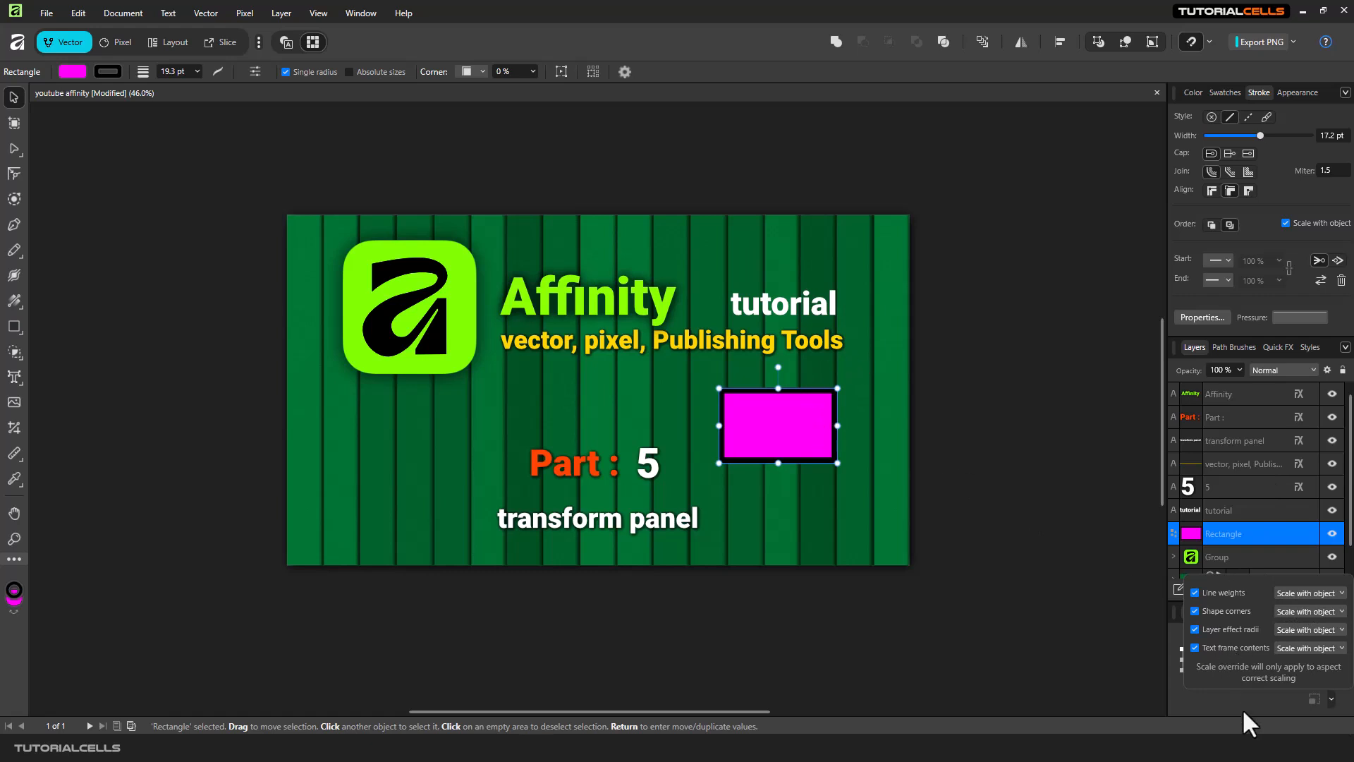
pyautogui.click(1221, 704)
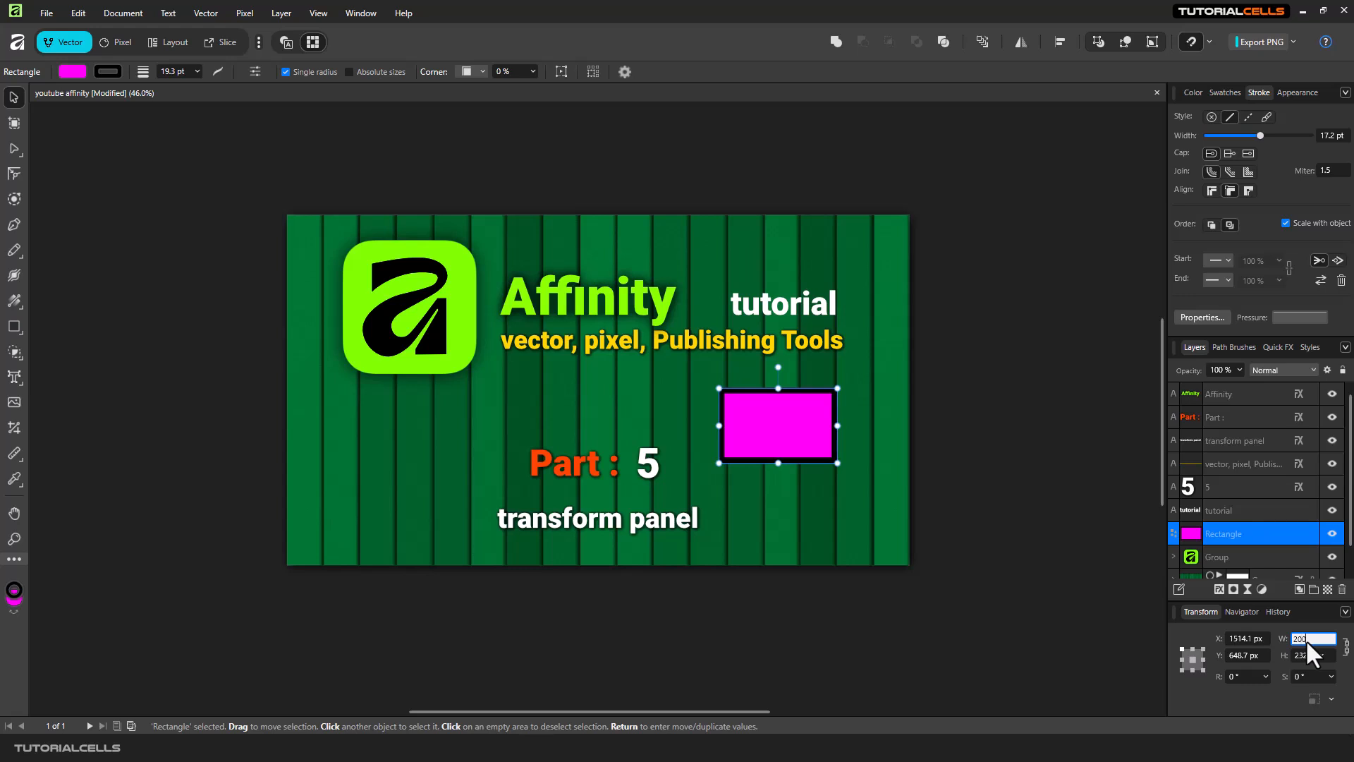
pyautogui.press('Return')
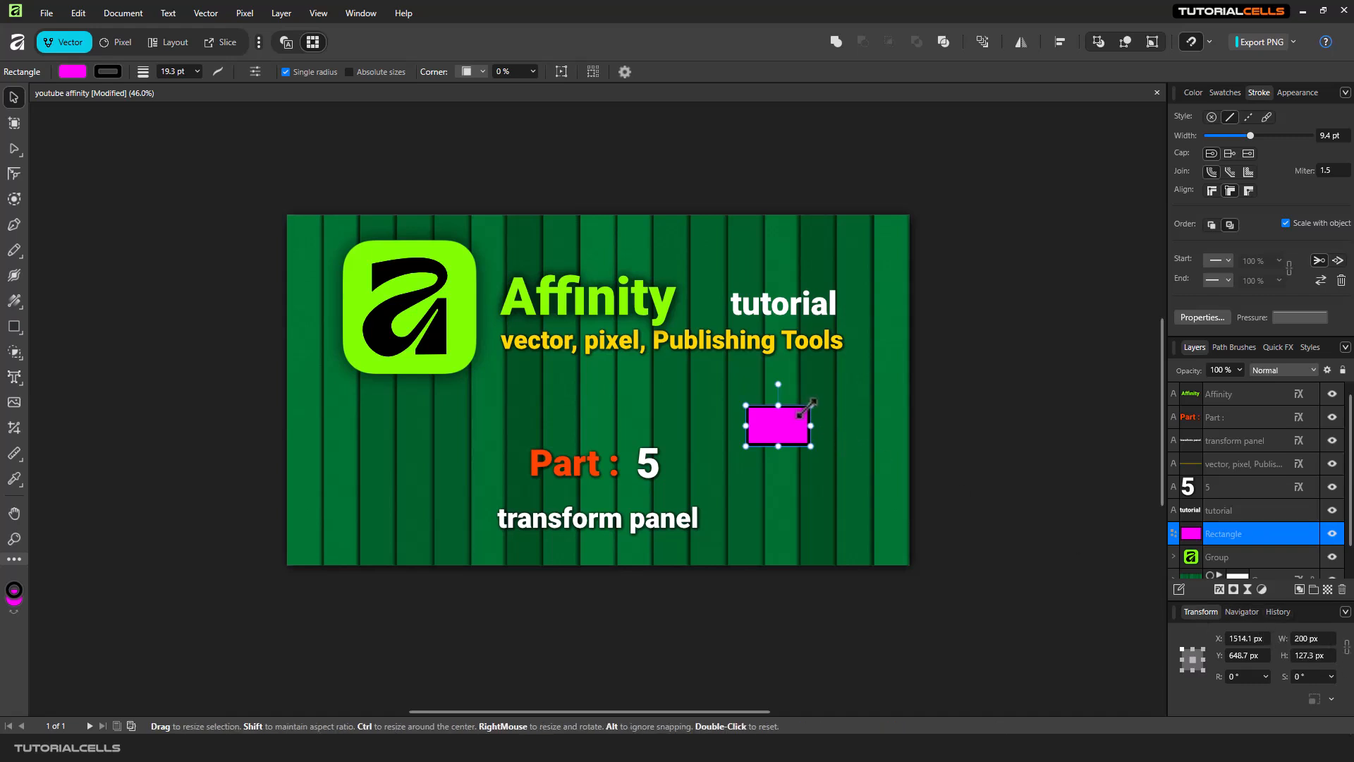
# Set the rectangle's size to 200 × 100 px.
pyautogui.moveTo(808, 406); pyautogui.dragTo(852, 391)
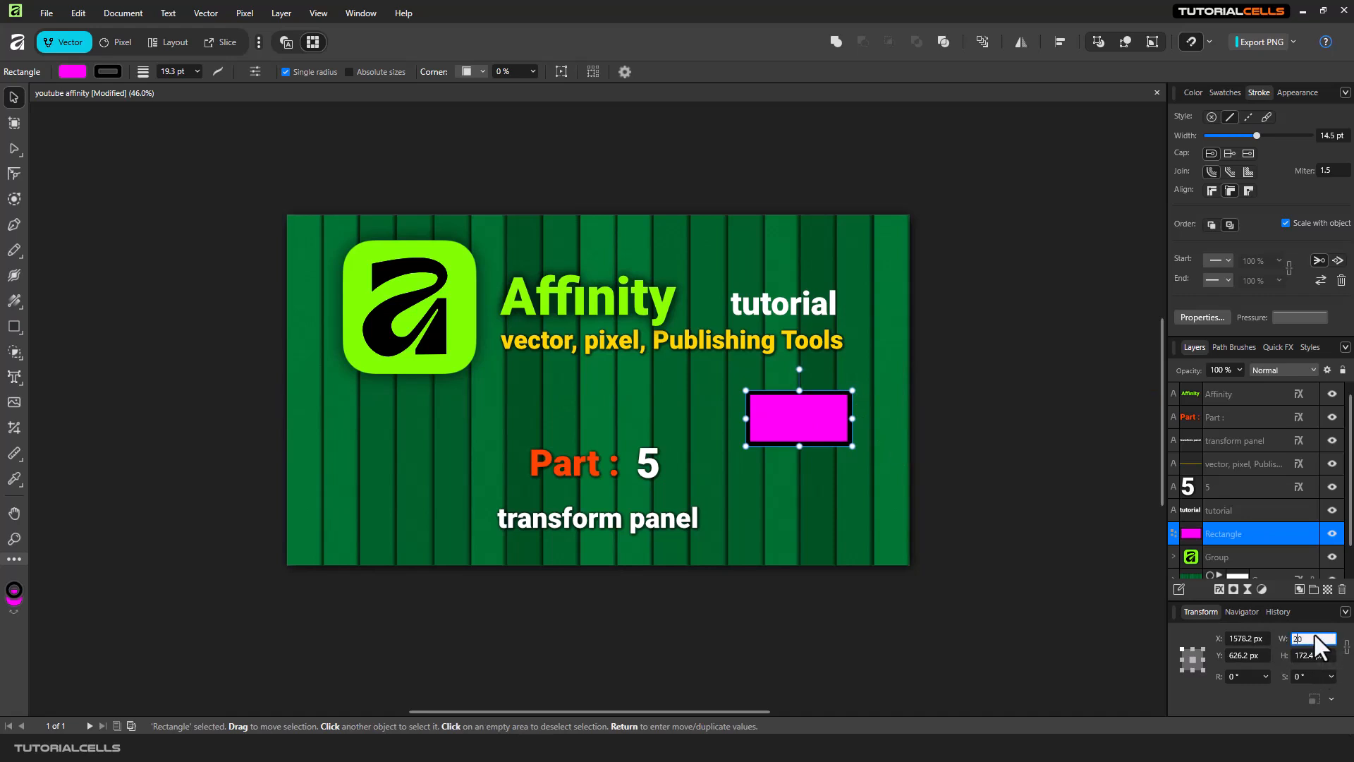
pyautogui.click(1300, 655)
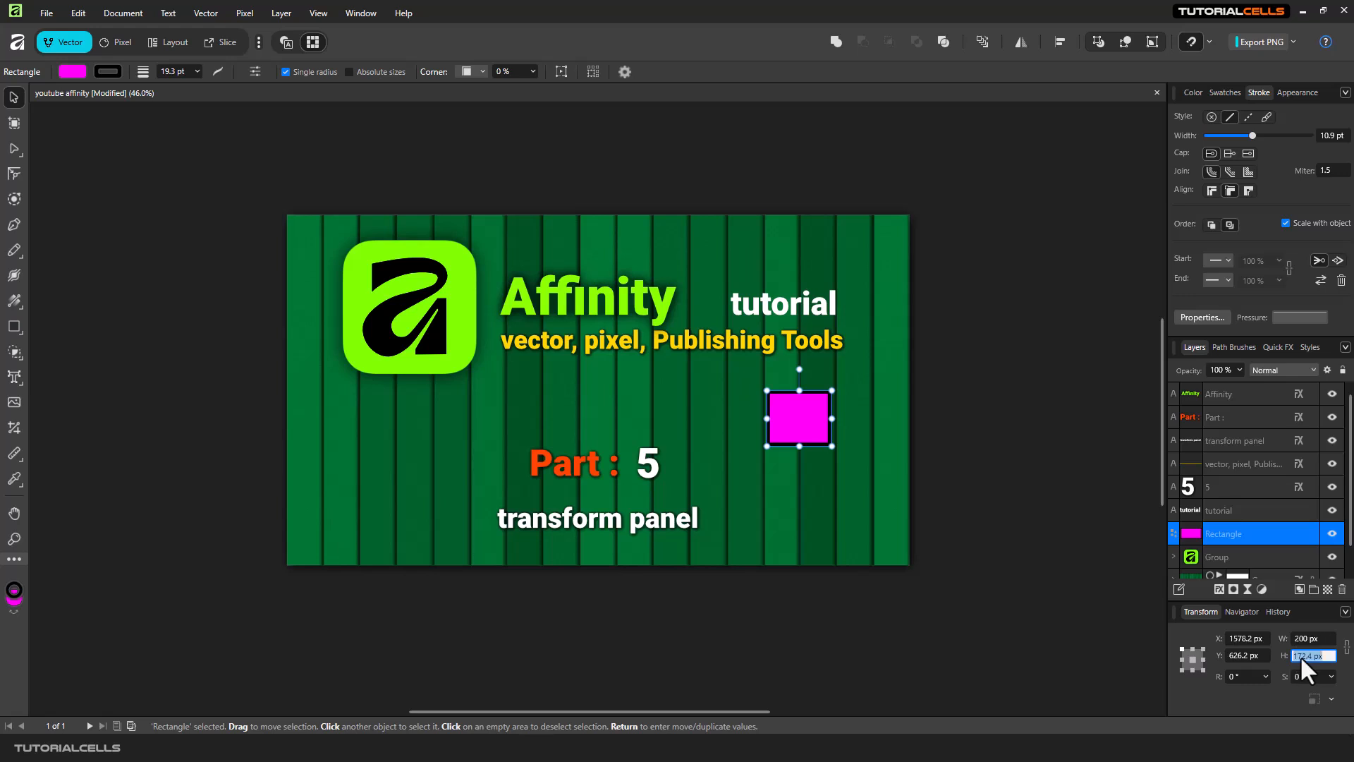
pyautogui.write('100')
pyautogui.press('Return')
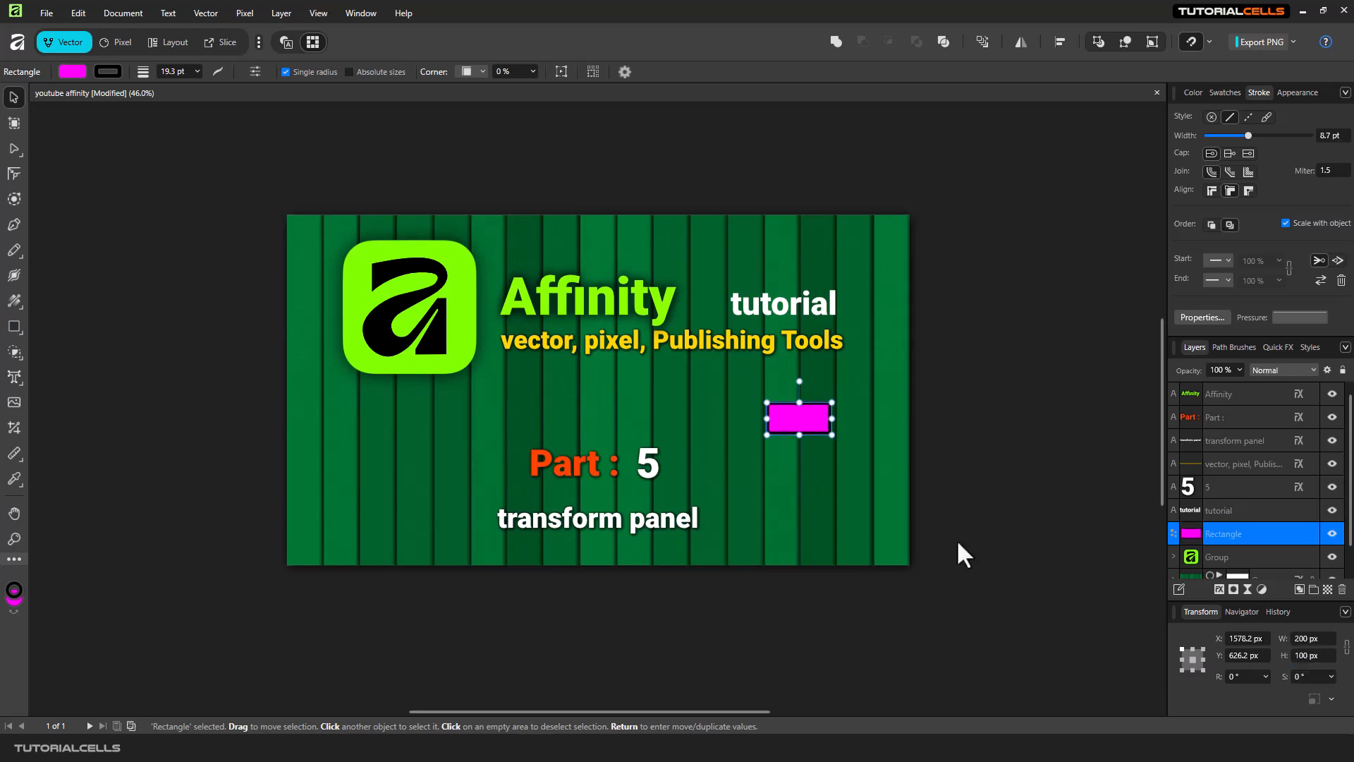
# Move the rectangle left and set its width to 250 px with proportions kept.
pyautogui.moveTo(818, 419); pyautogui.dragTo(746, 442)
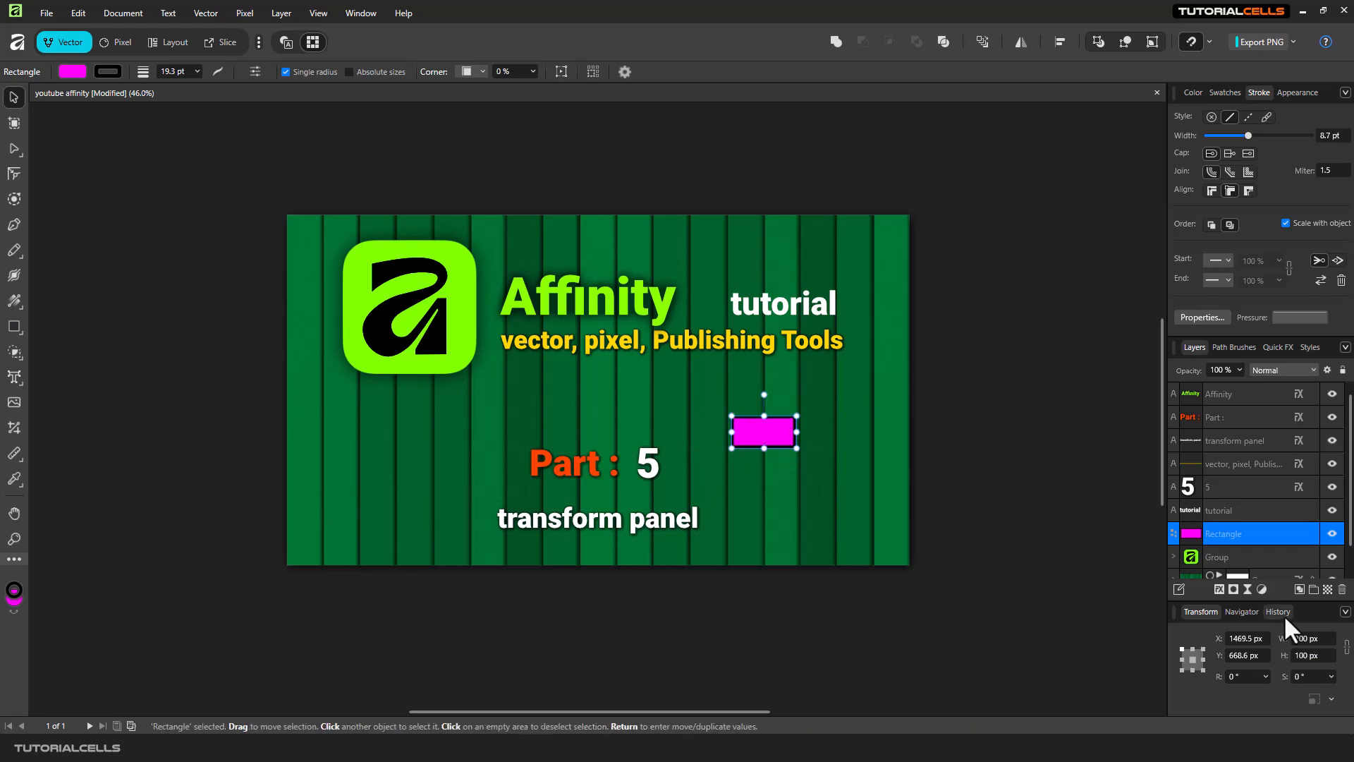
pyautogui.click(1319, 641)
pyautogui.write('250')
pyautogui.press('Return')
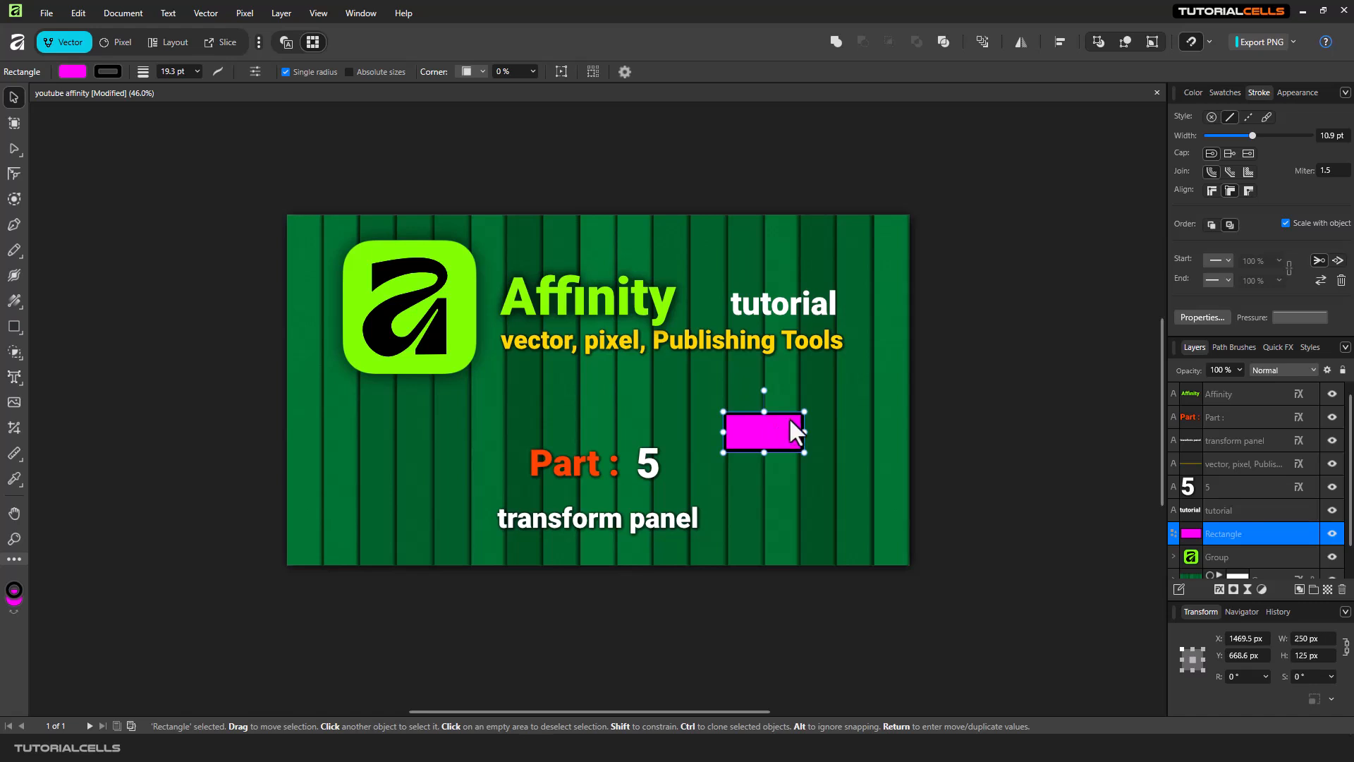
# Reposition the rectangle and stretch its top edge to a height of about 184 px.
pyautogui.moveTo(776, 422); pyautogui.dragTo(781, 418)
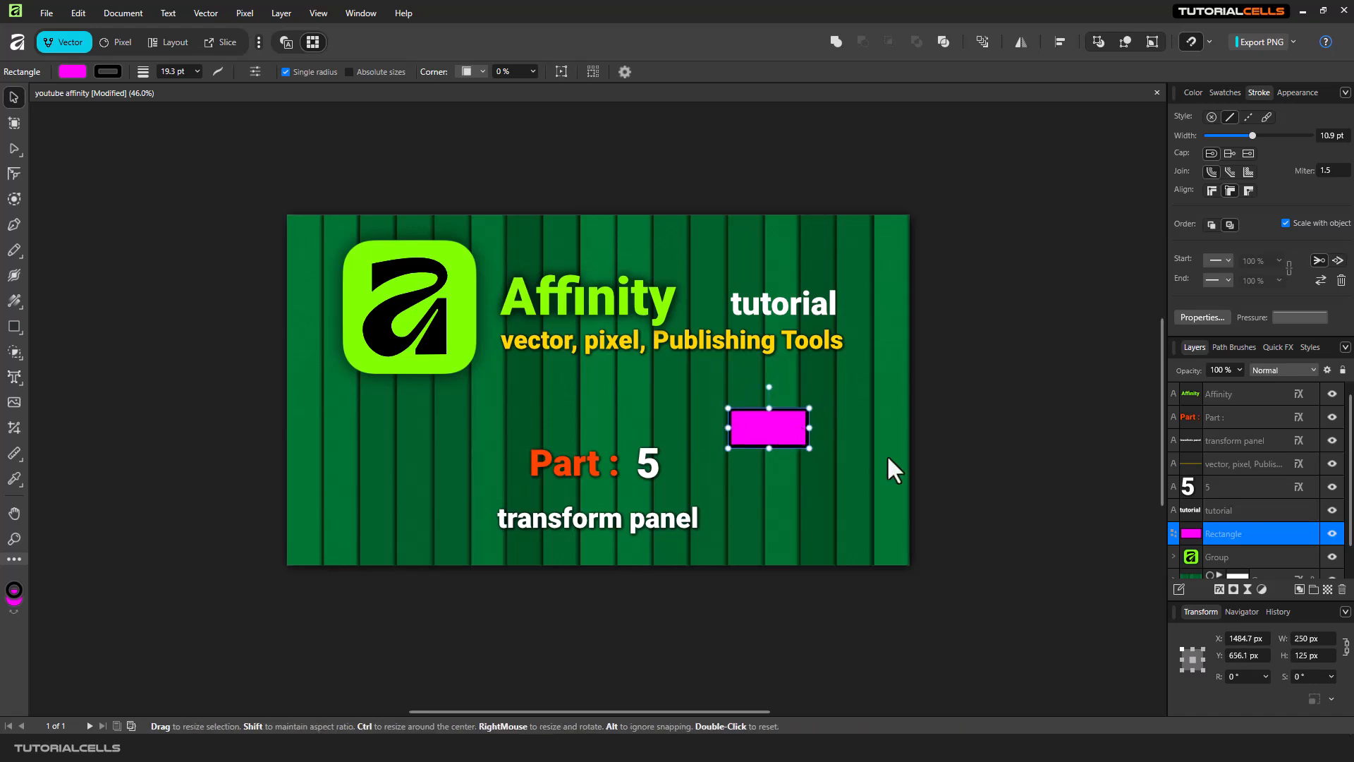
pyautogui.moveTo(783, 430)
pyautogui.mouseDown()
pyautogui.moveTo(800, 416)
pyautogui.moveTo(796, 427)
pyautogui.mouseUp()
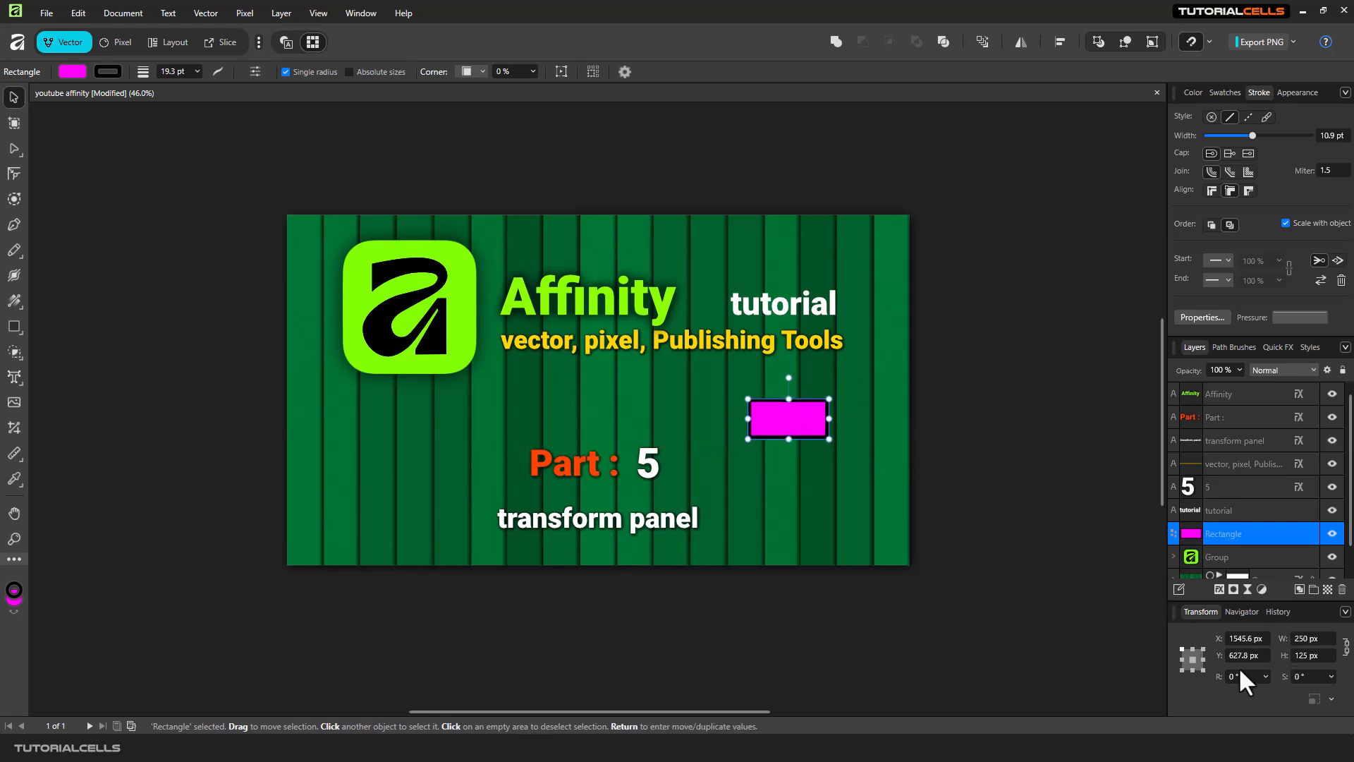
pyautogui.moveTo(786, 398); pyautogui.dragTo(786, 381)
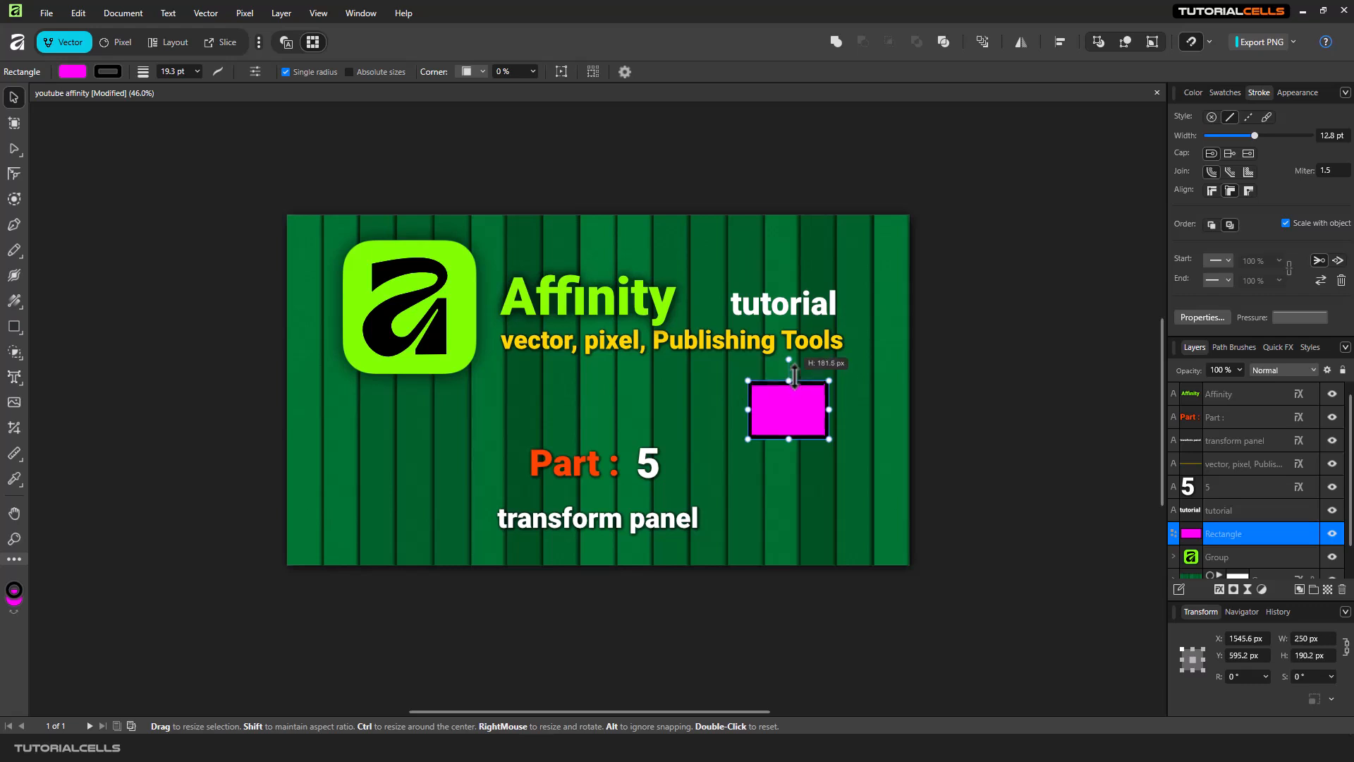
# Select the subtitle, the tutorial title and the logo in turn.
pyautogui.click(715, 342)
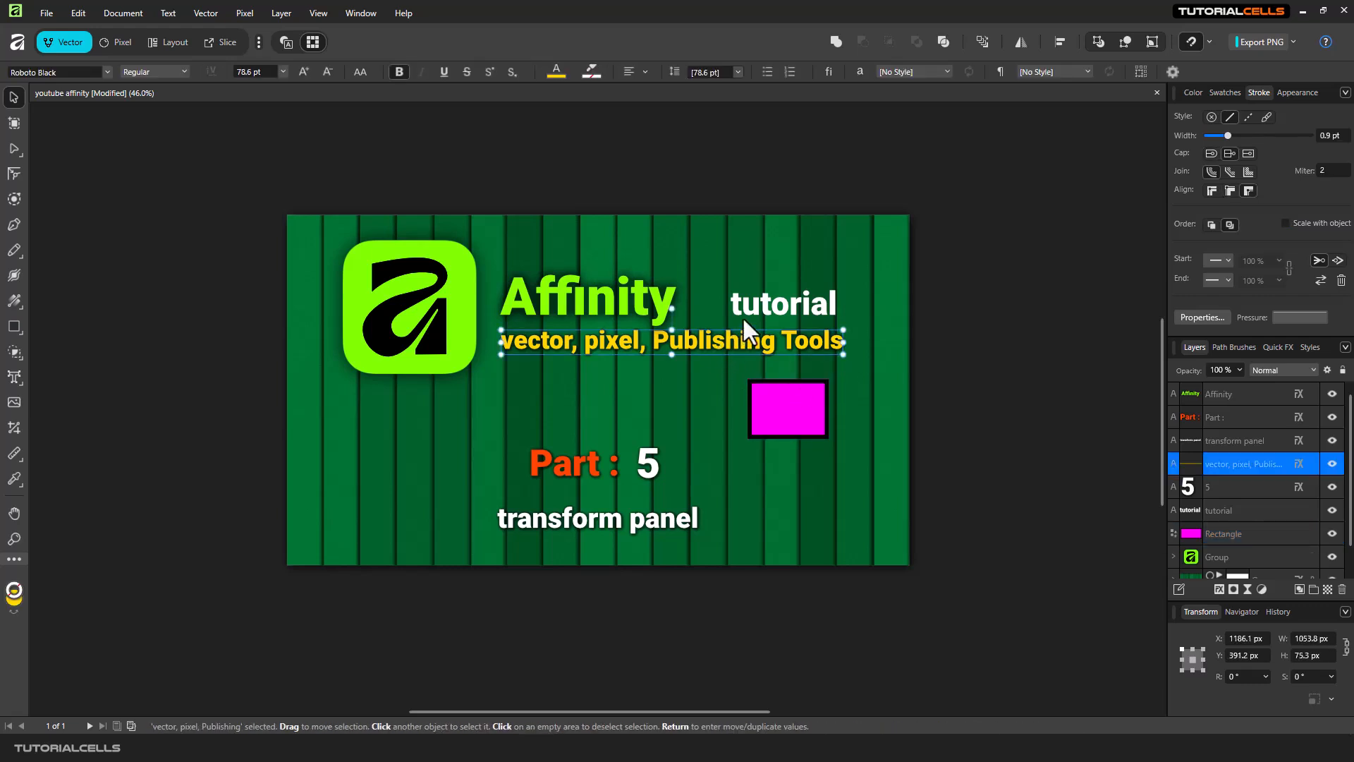
pyautogui.click(759, 303)
pyautogui.click(756, 400)
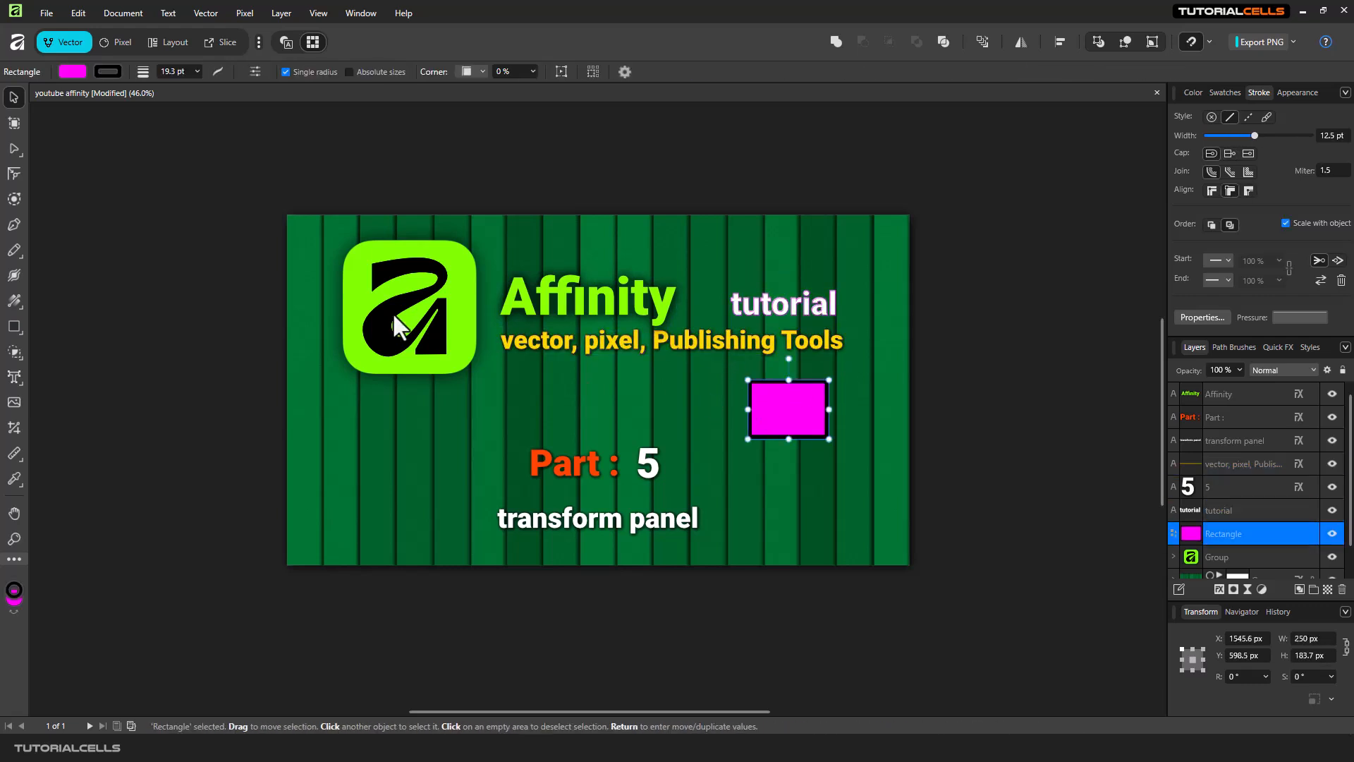
pyautogui.click(366, 303)
# Move the rectangle slightly down and set the transform anchor to the middle-left point.
pyautogui.click(779, 415)
pyautogui.moveTo(791, 414); pyautogui.dragTo(780, 433)
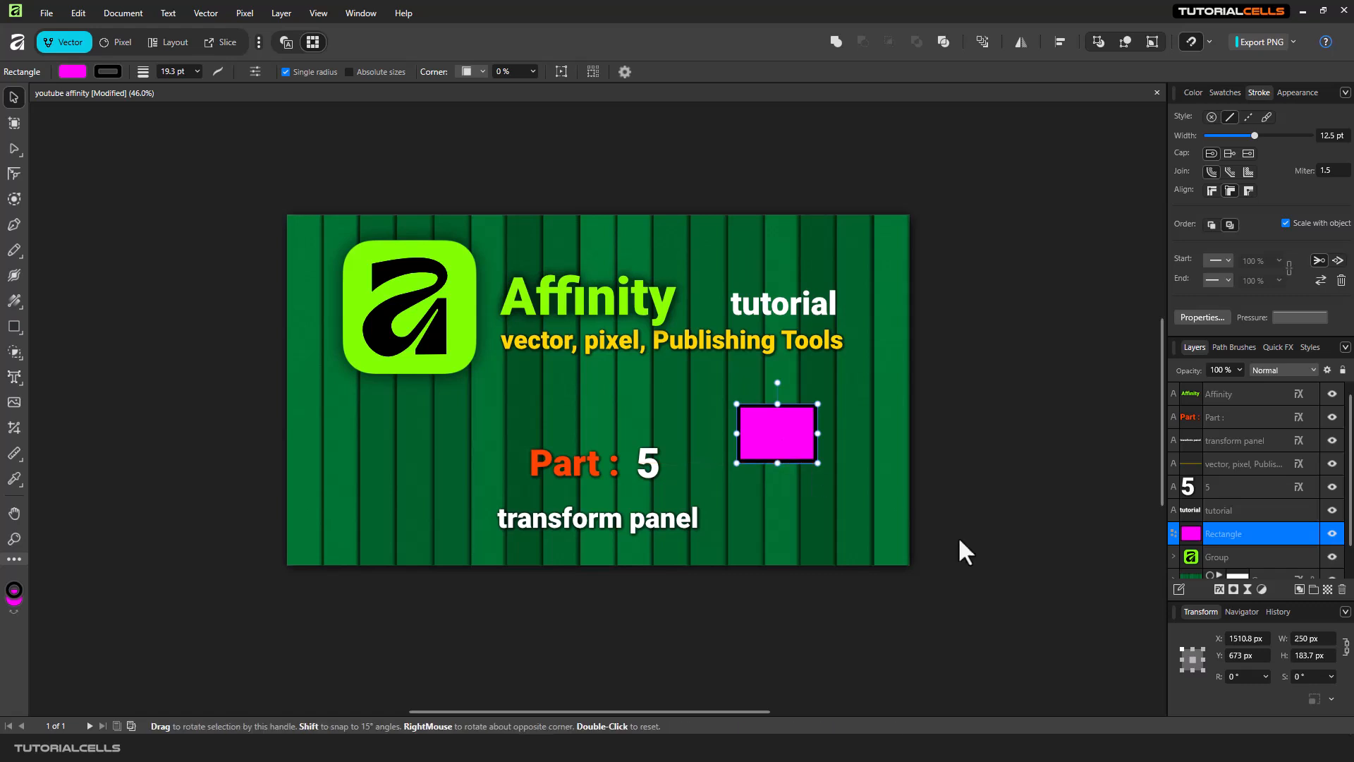
pyautogui.click(1203, 670)
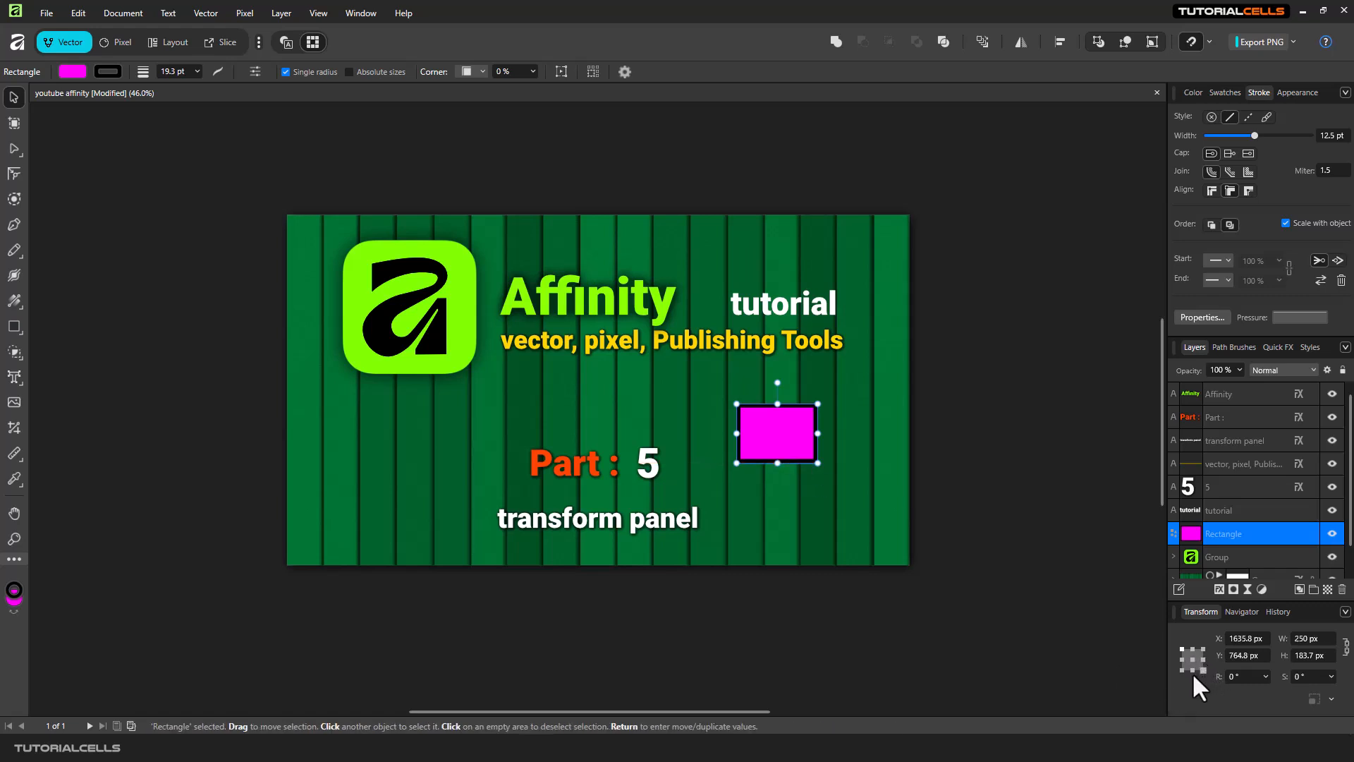
pyautogui.click(1192, 670)
pyautogui.click(1181, 658)
# Rotate the logo group with the rotation slider, then undo the rotation.
pyautogui.click(364, 323)
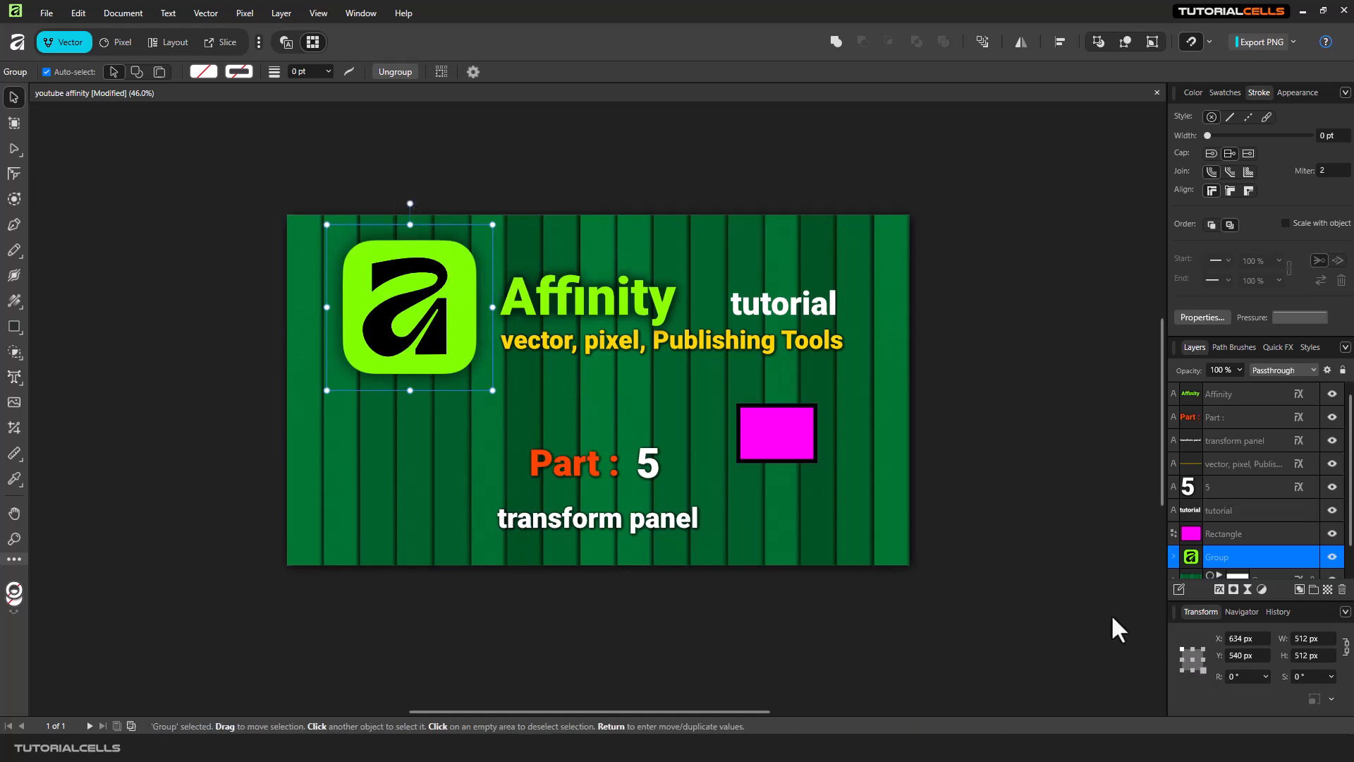
pyautogui.click(1264, 676)
pyautogui.moveTo(1263, 691); pyautogui.dragTo(1275, 693)
pyautogui.hotkey('ctrl', 'z')
# Nudge the rectangle slightly, rotate it about -61° with its rotation handle, then undo the rotation.
pyautogui.click(771, 435)
pyautogui.moveTo(772, 433); pyautogui.dragTo(780, 438)
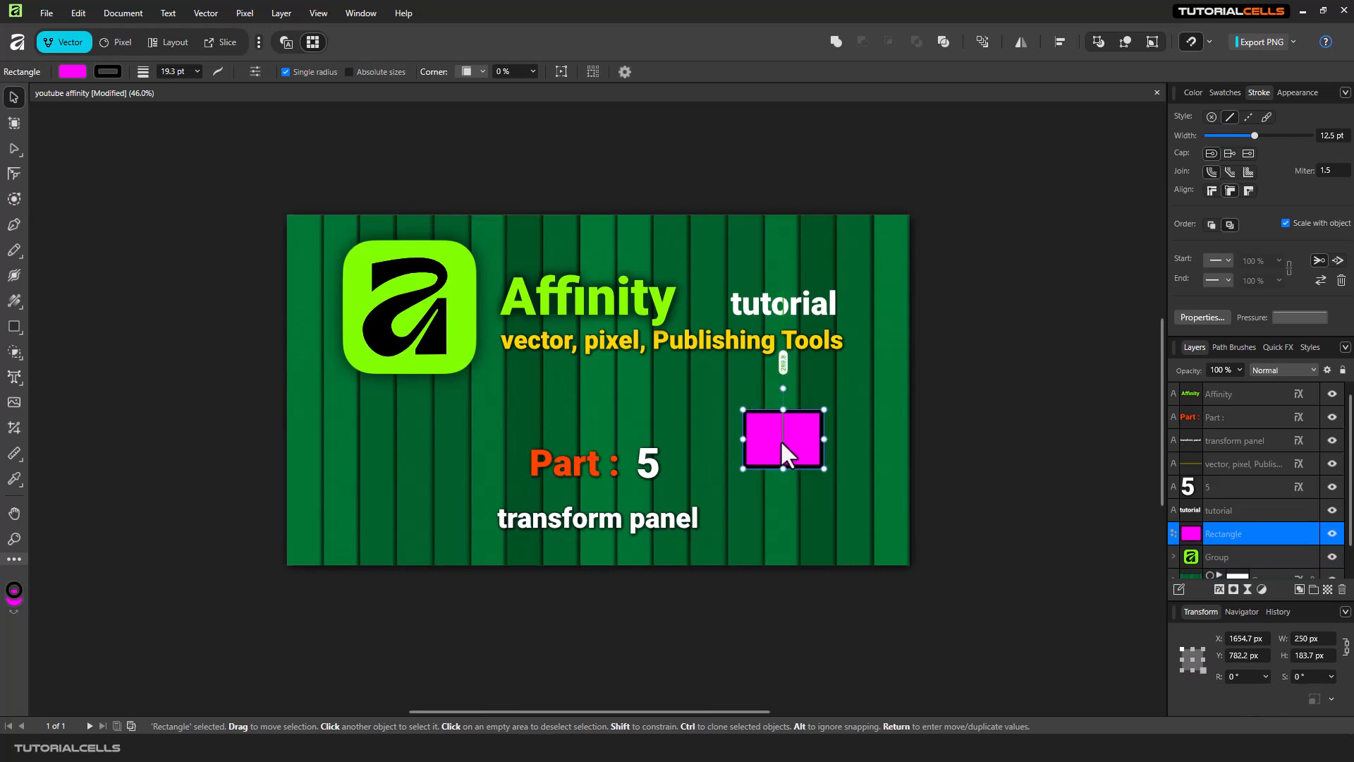
pyautogui.moveTo(784, 385); pyautogui.dragTo(842, 405)
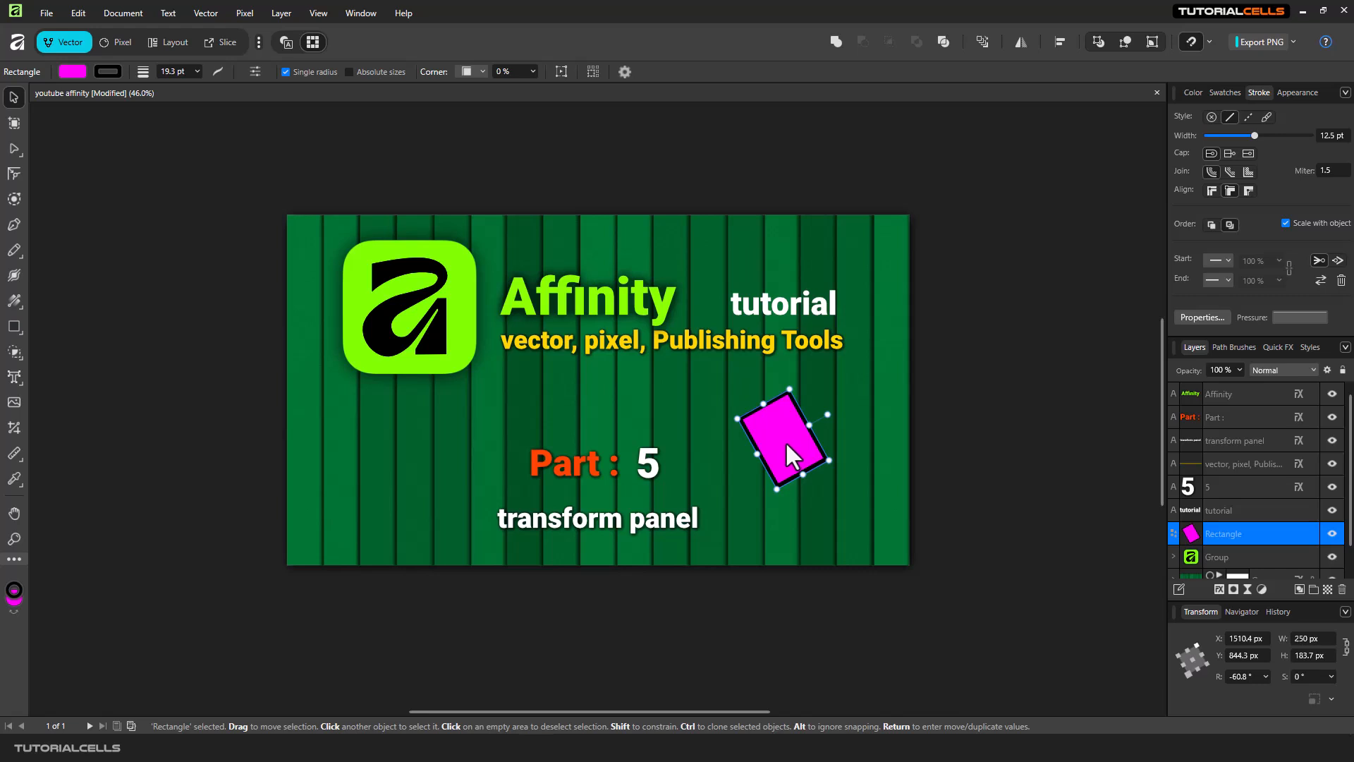
pyautogui.hotkey('ctrl', 'z')
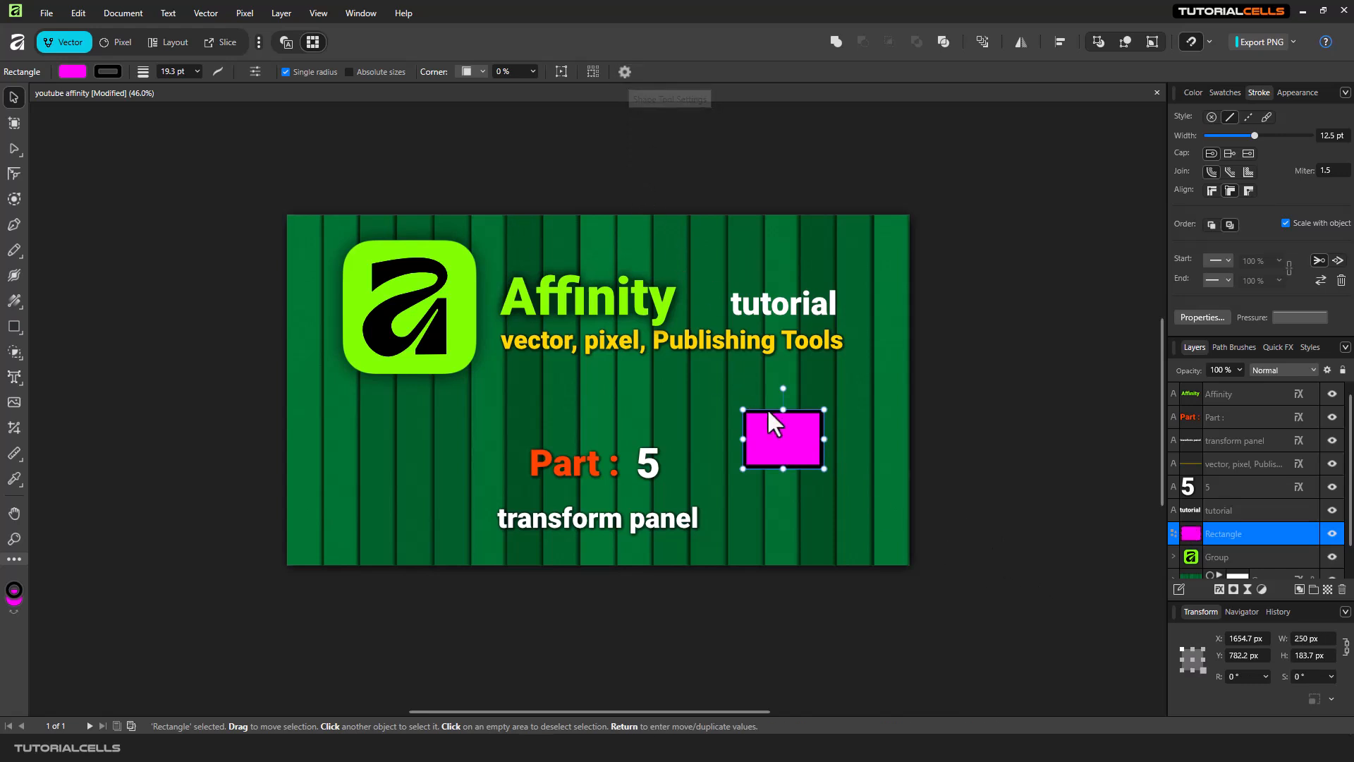
# Move the rectangle up, rotate it about 20° with its rotation handle, then undo the rotation.
pyautogui.moveTo(786, 449); pyautogui.dragTo(775, 437)
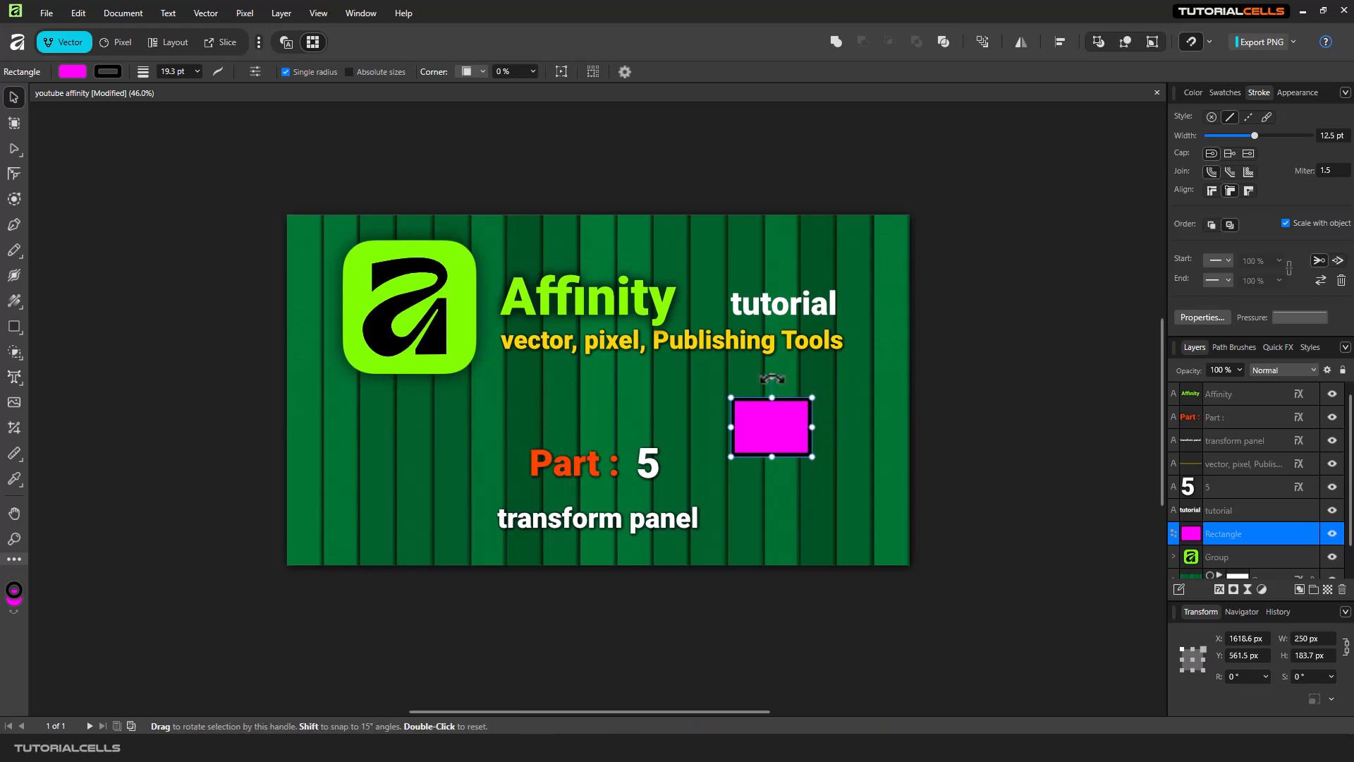
pyautogui.moveTo(772, 379); pyautogui.dragTo(754, 386)
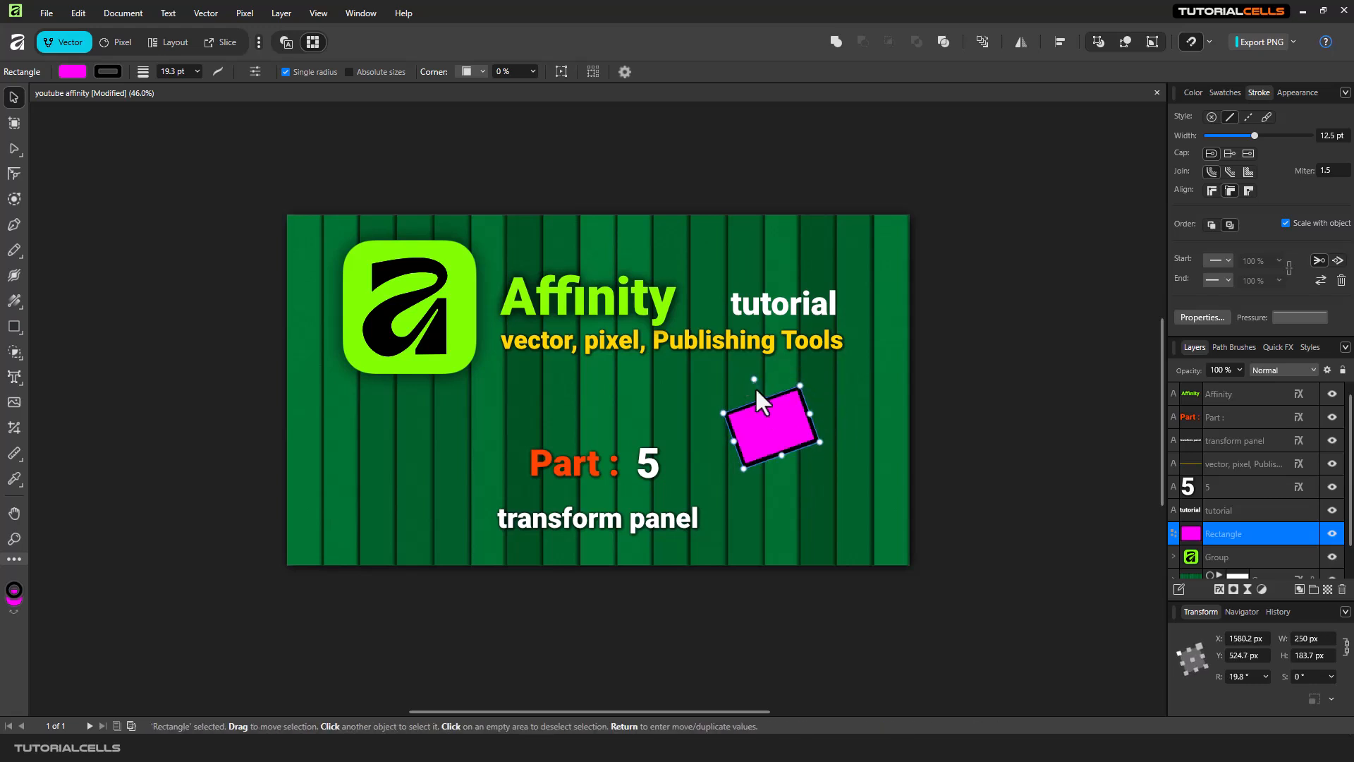
pyautogui.hotkey('ctrl', 'z')
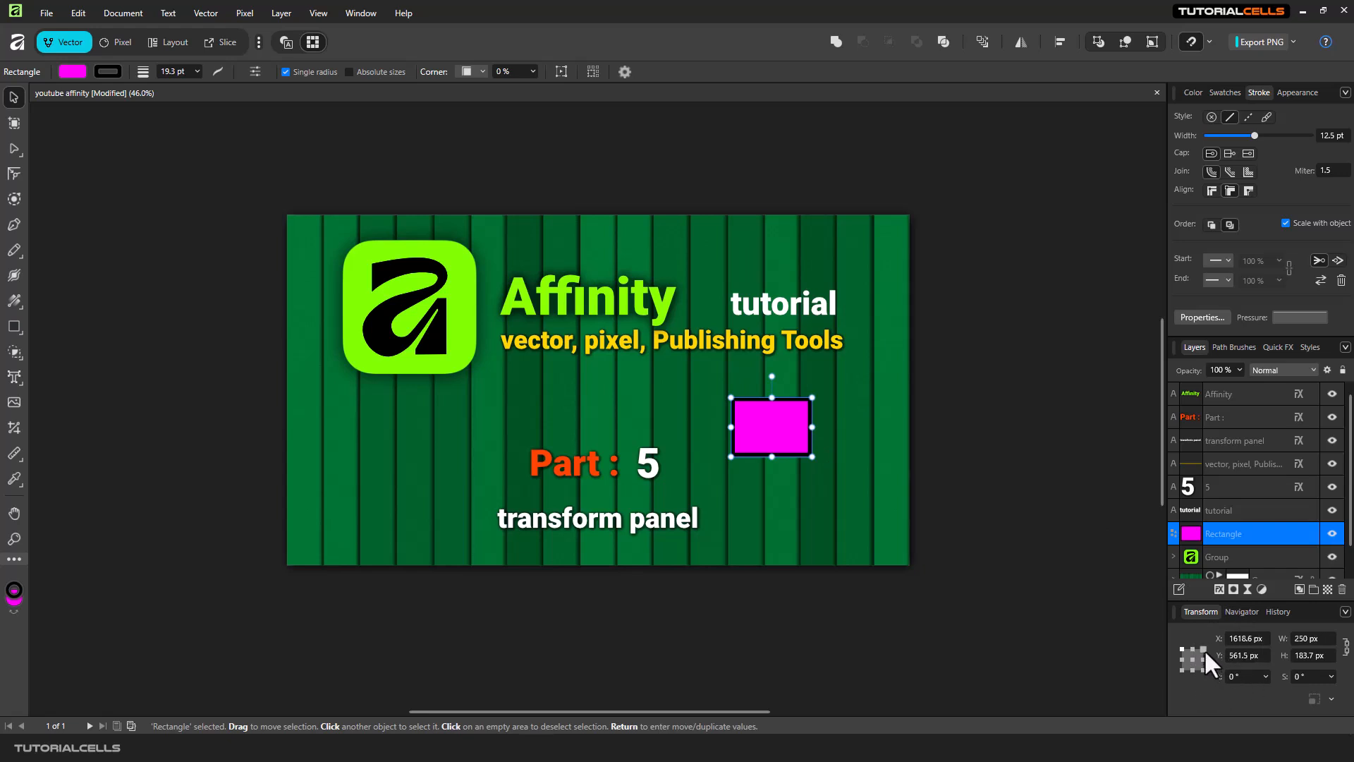
# Rotate the rectangle with the rotation slider around different anchor points, then set its rotation back to 0°.
pyautogui.click(1265, 676)
pyautogui.moveTo(1267, 692)
pyautogui.mouseDown()
pyautogui.moveTo(1289, 692)
pyautogui.moveTo(1259, 682)
pyautogui.moveTo(1274, 684)
pyautogui.mouseUp()
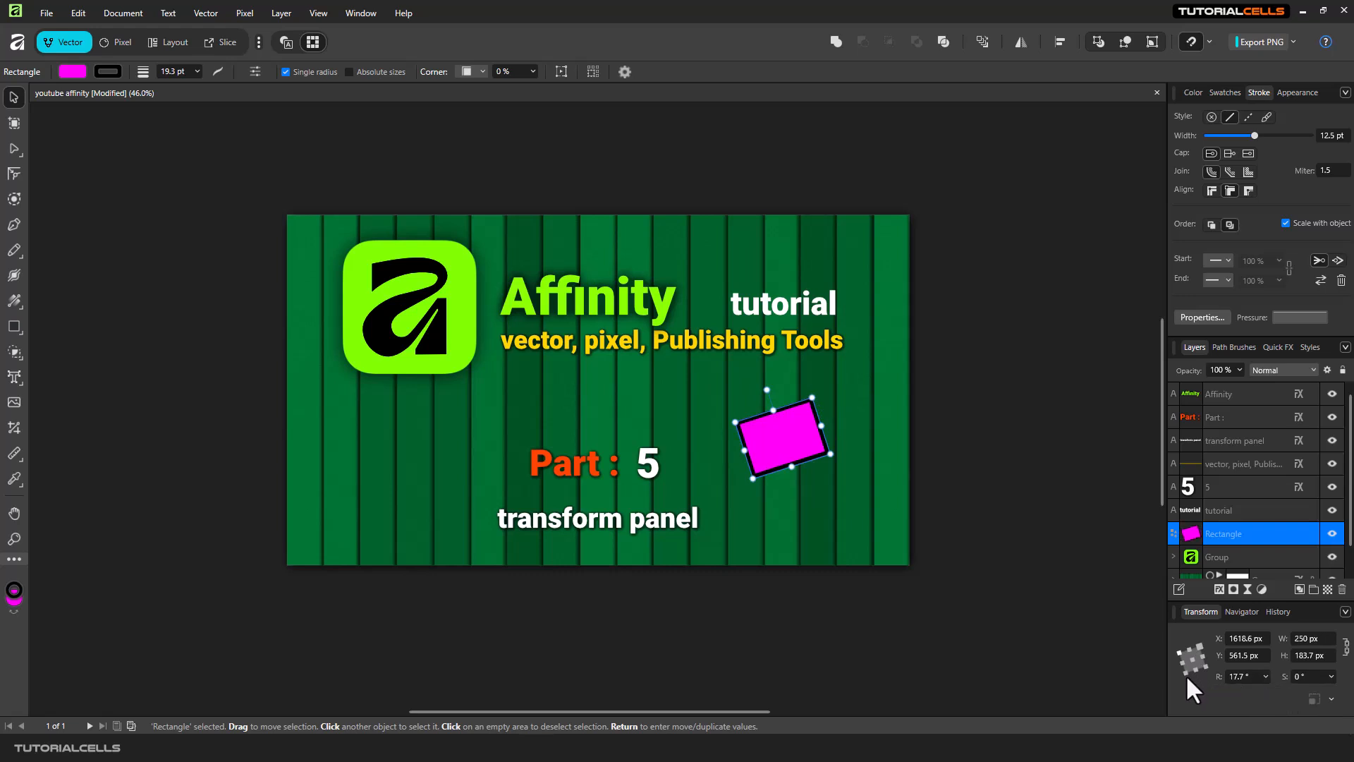
pyautogui.click(1186, 671)
pyautogui.click(1264, 675)
pyautogui.moveTo(1266, 693)
pyautogui.mouseDown()
pyautogui.moveTo(1242, 688)
pyautogui.moveTo(1262, 692)
pyautogui.mouseUp()
pyautogui.click(1247, 675)
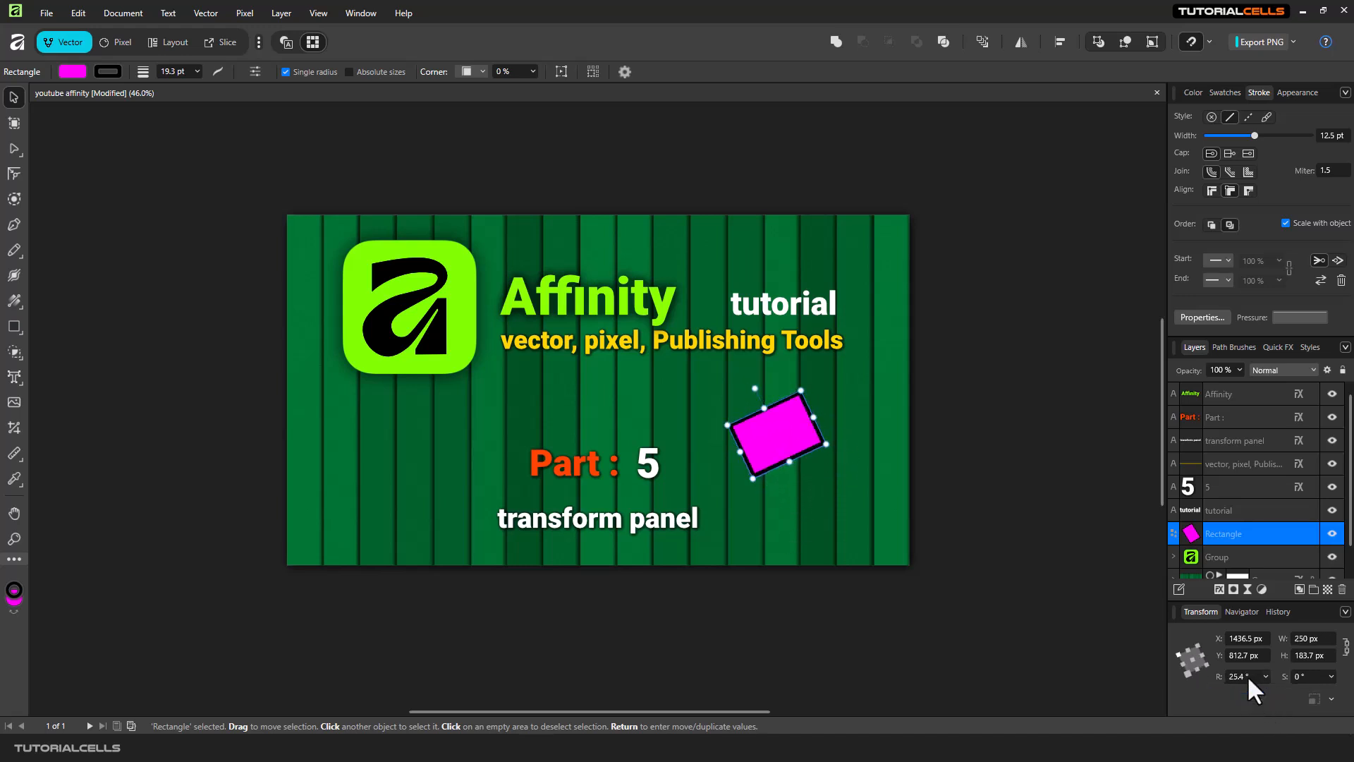
pyautogui.write('0')
pyautogui.press('Return')
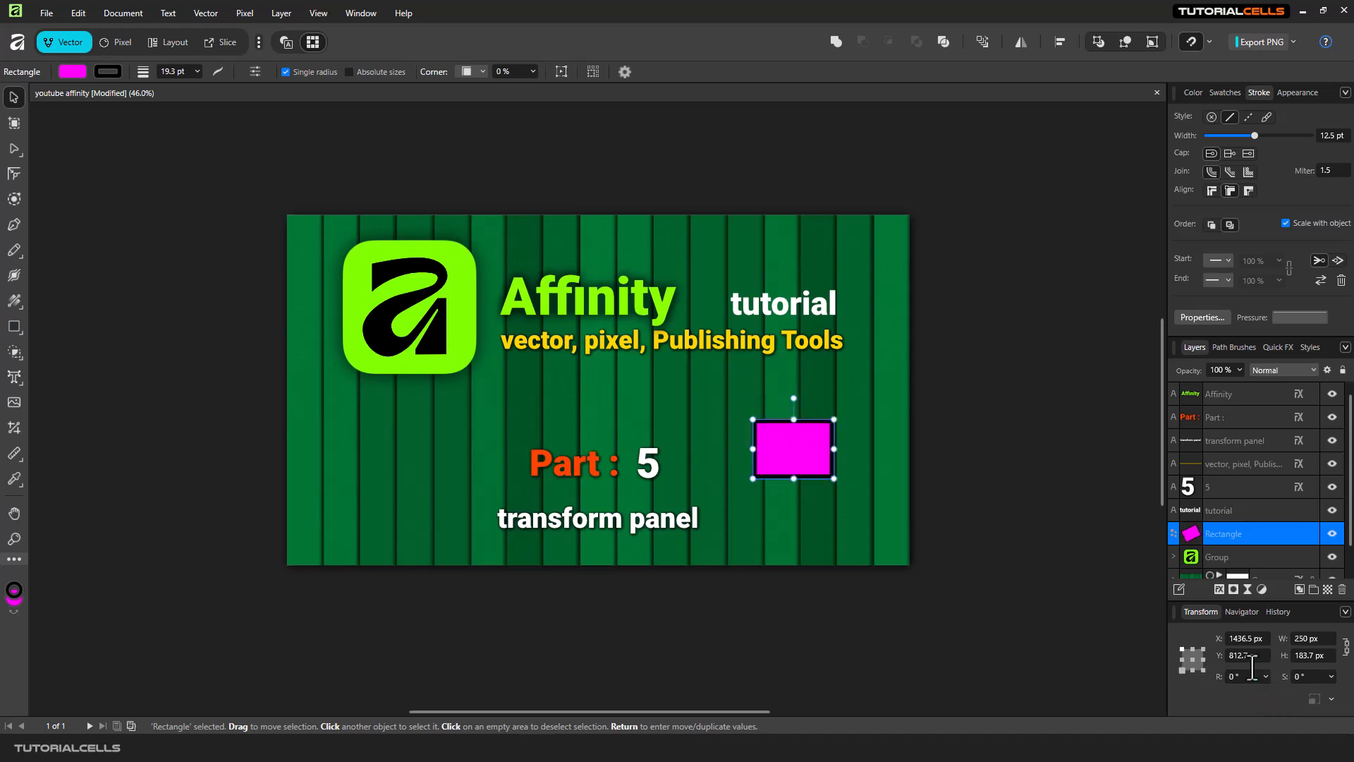
# Change the transform anchor point and shear the rectangle to about -35.9° with the shear slider.
pyautogui.click(1190, 658)
pyautogui.click(1200, 647)
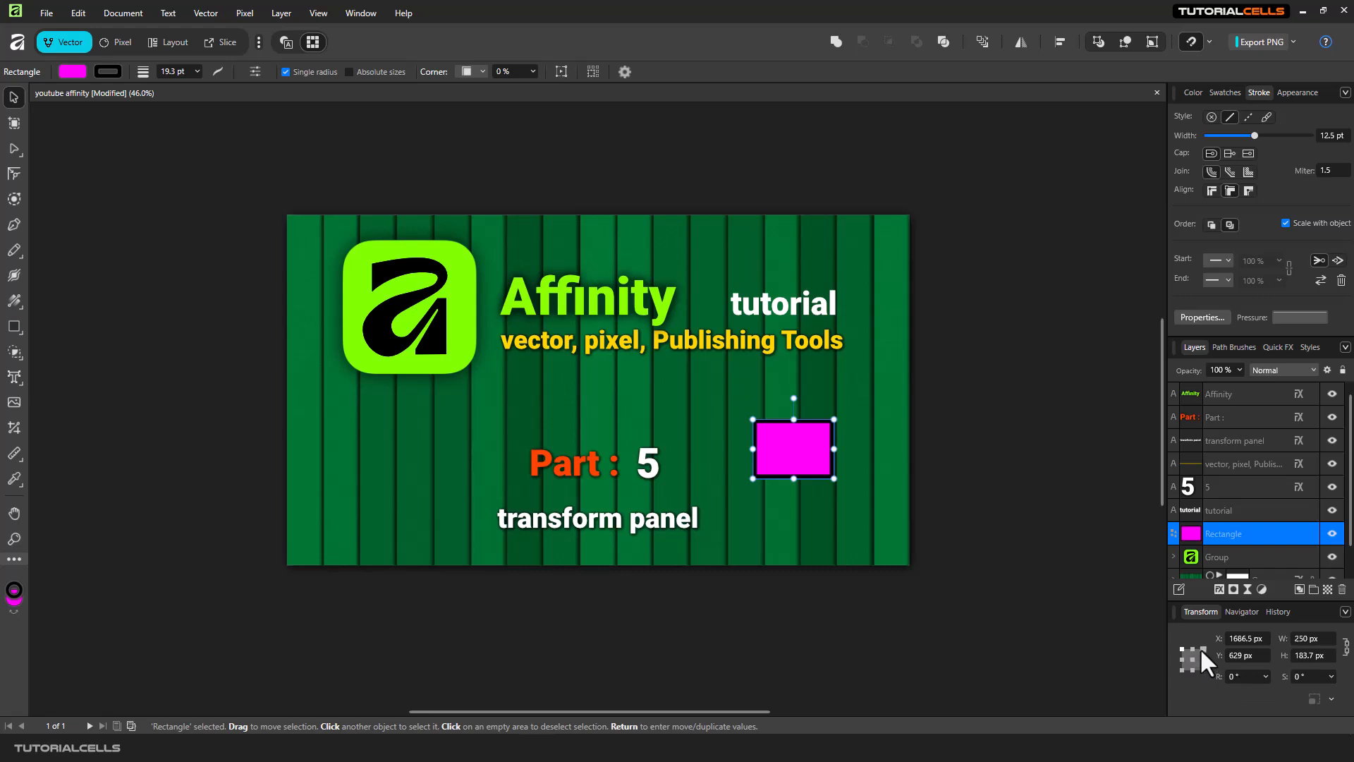
pyautogui.click(1331, 677)
pyautogui.moveTo(1297, 691); pyautogui.dragTo(1258, 683)
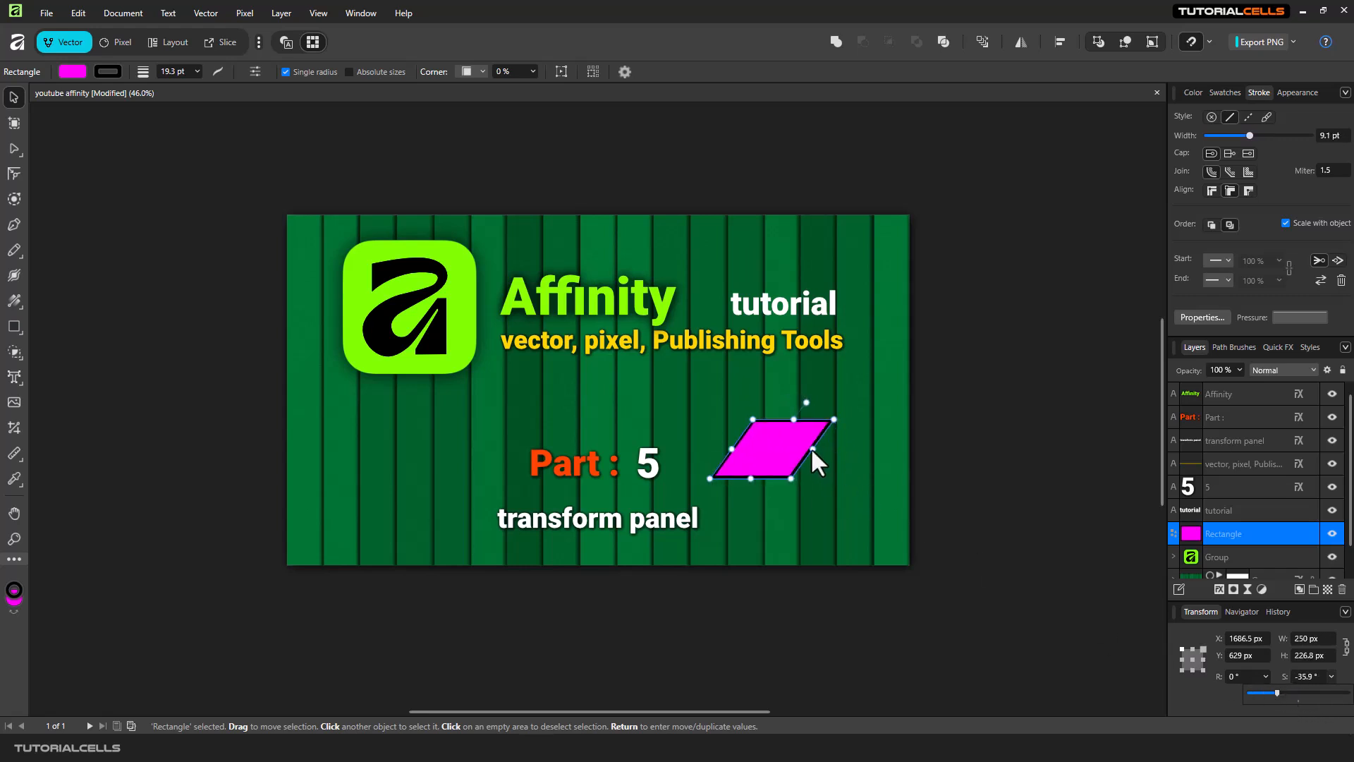
# Set the rectangle's shear to 0° and resize it from its corner to about 284 by 175 px.
pyautogui.moveTo(835, 418); pyautogui.dragTo(812, 422)
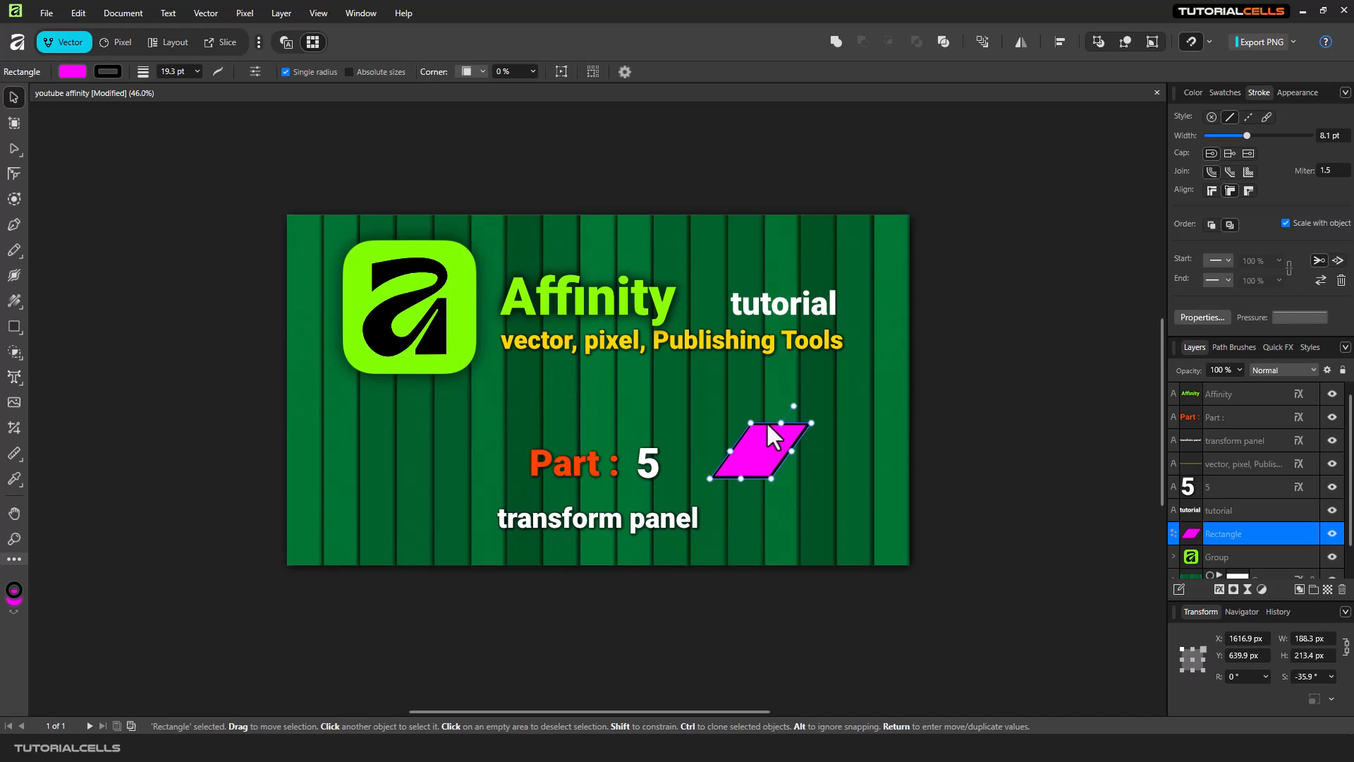
pyautogui.click(1320, 674)
pyautogui.write('0')
pyautogui.press('Return')
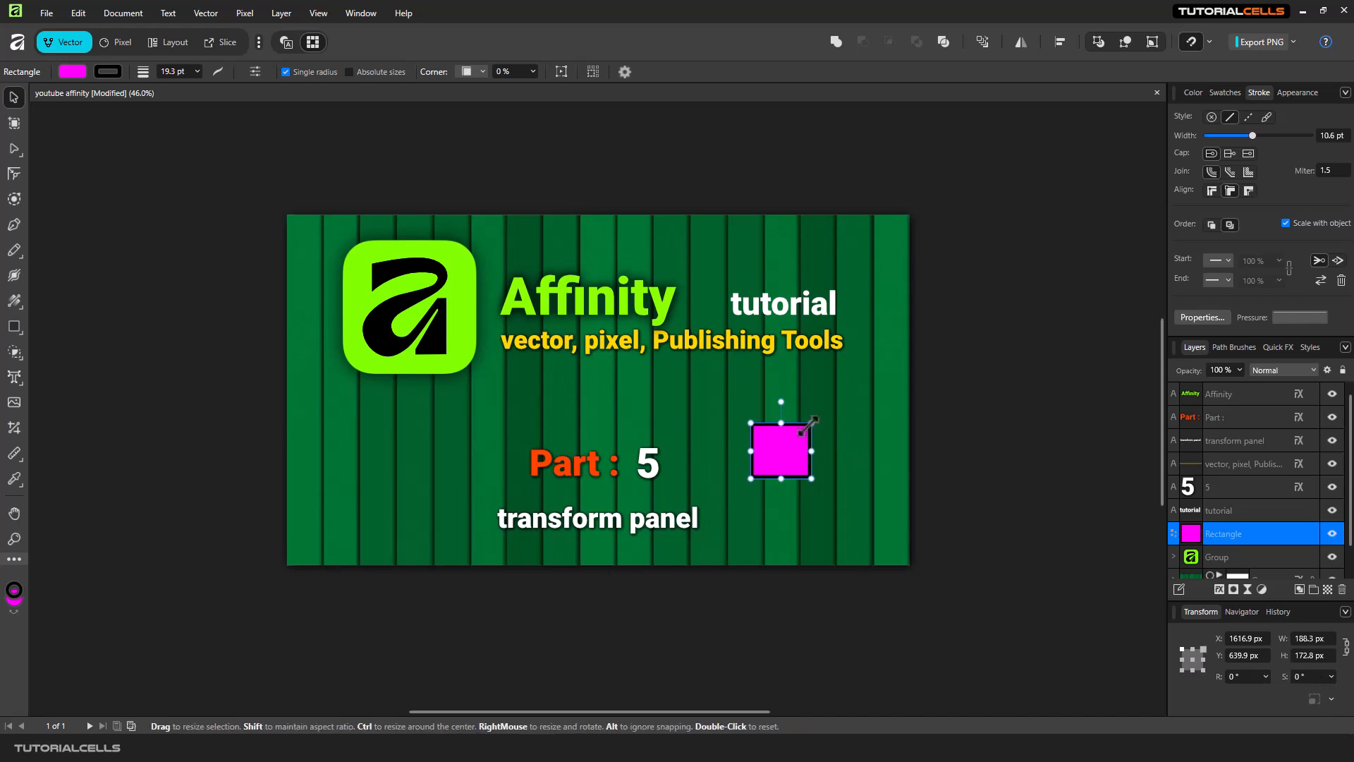
pyautogui.moveTo(811, 423); pyautogui.dragTo(854, 421)
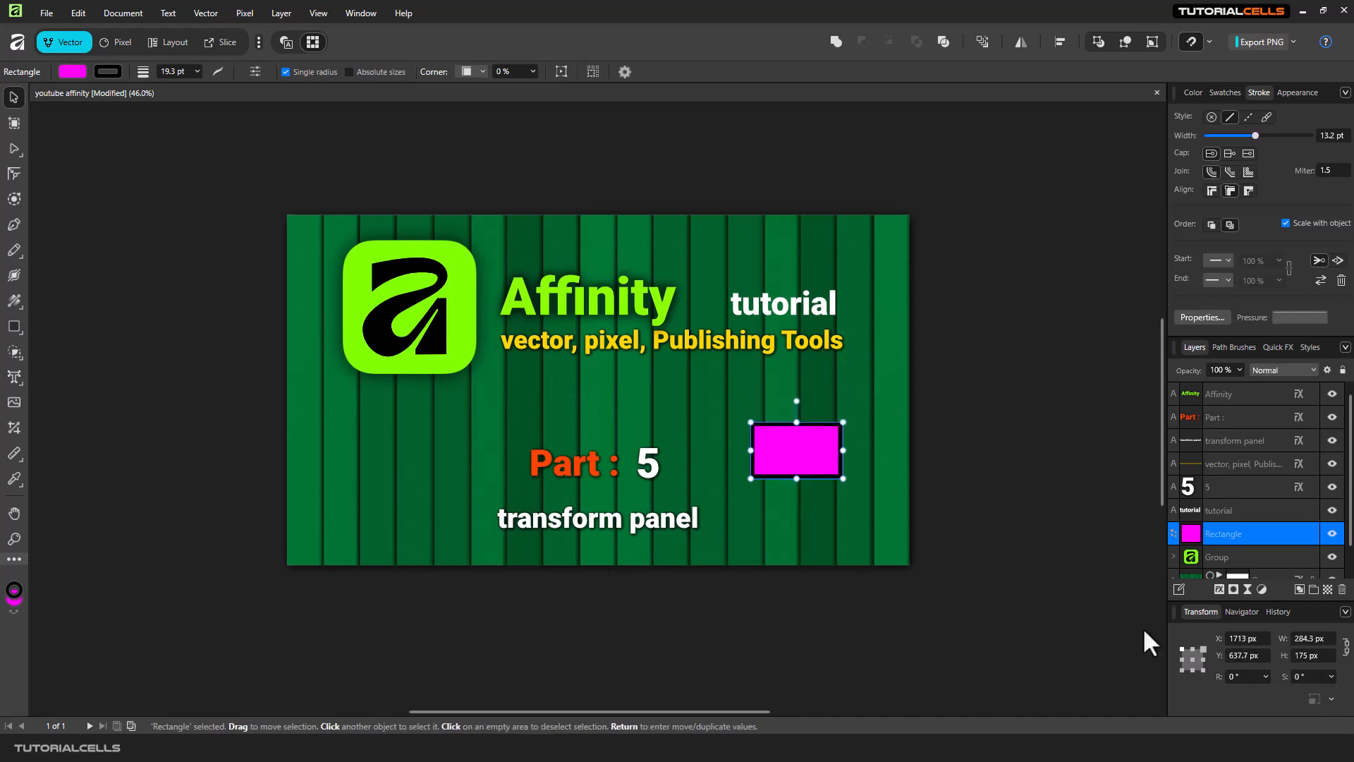